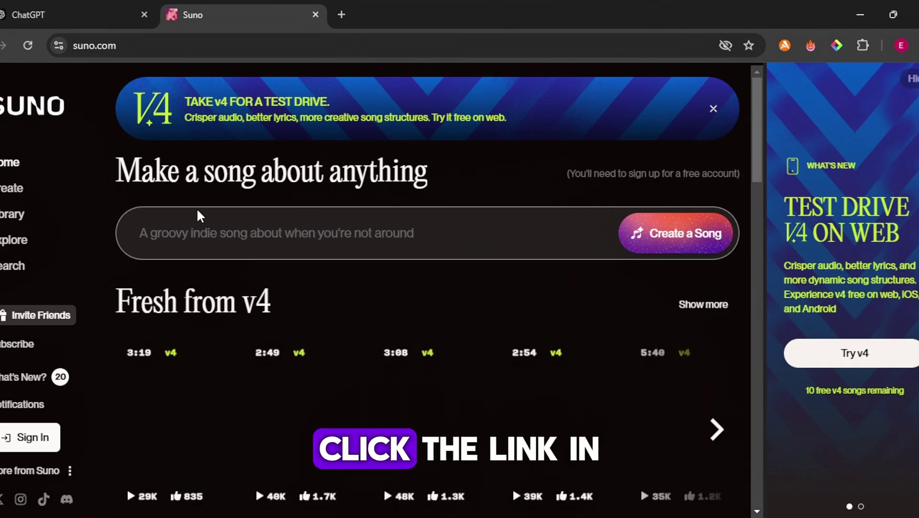
Sign up for song creation with the Google account and switch the song form to Custom mode
click(7, 189)
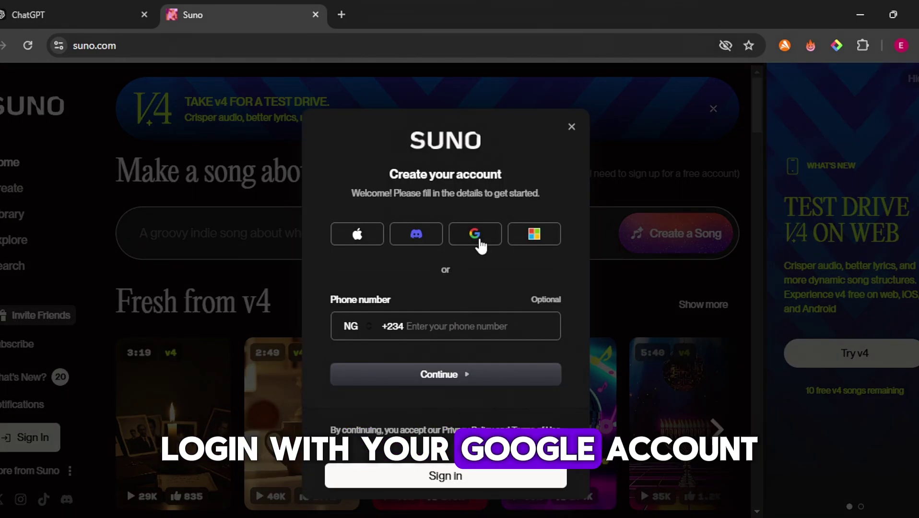
click(479, 240)
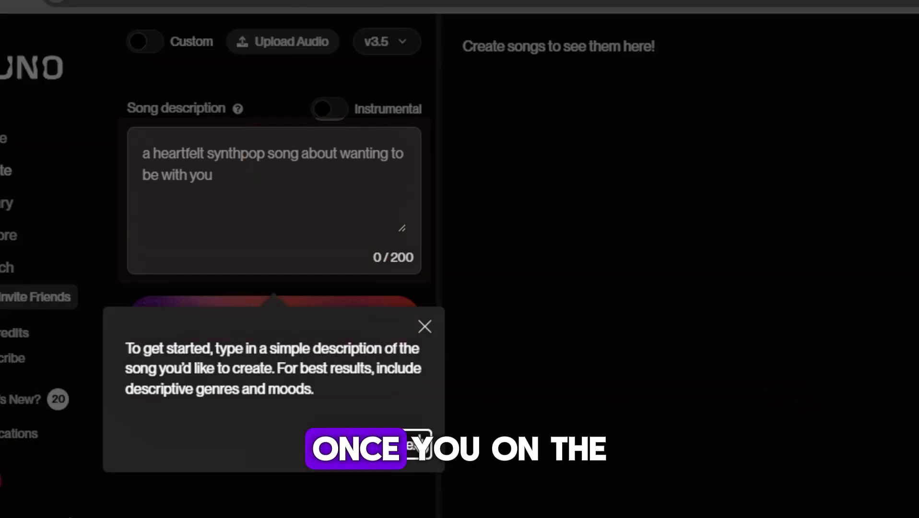
click(289, 260)
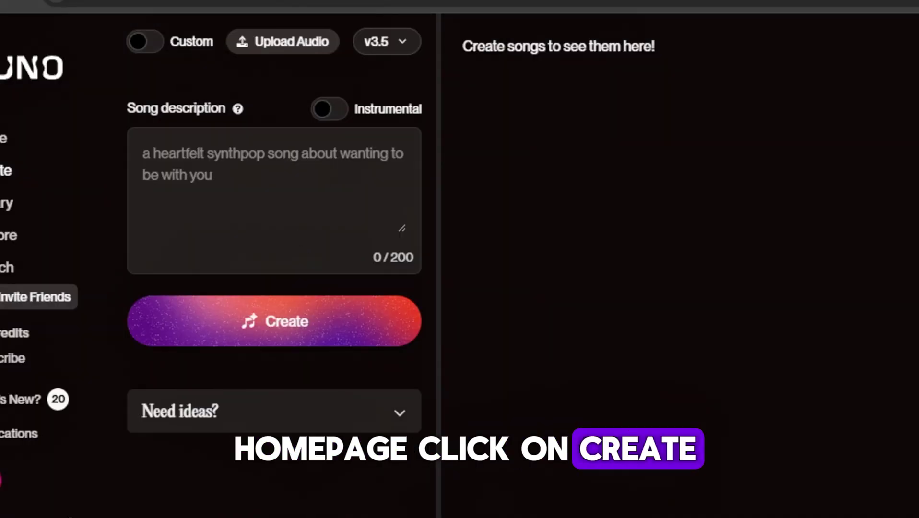
click(153, 49)
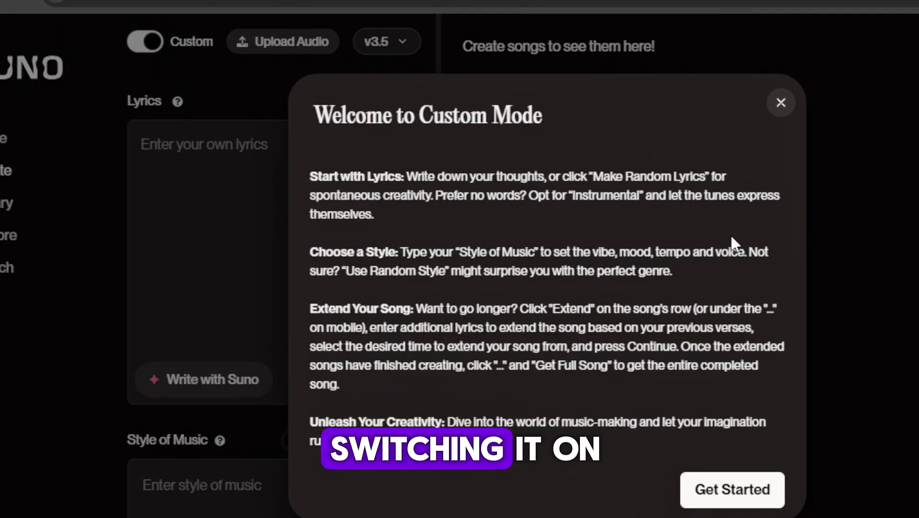
click(740, 496)
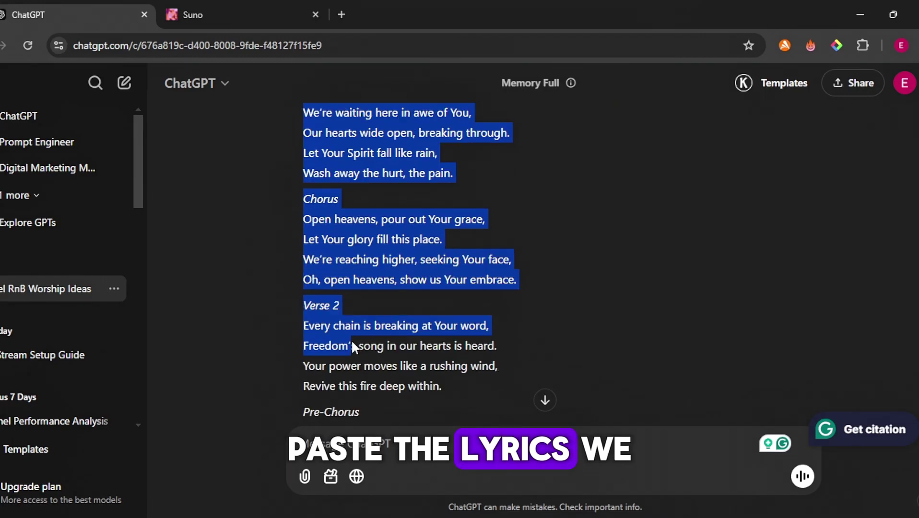
Copy the full song lyrics from the ChatGPT conversation into the lyrics of the new Suno song
drag(351, 346, 441, 339)
key(ctrl+c)
click(242, 17)
key(ctrl+v)
Set the style of music to "Gospel worship RnB/soul" and title the song "Open heavens"
scroll(161, 248, down, 5)
click(160, 249)
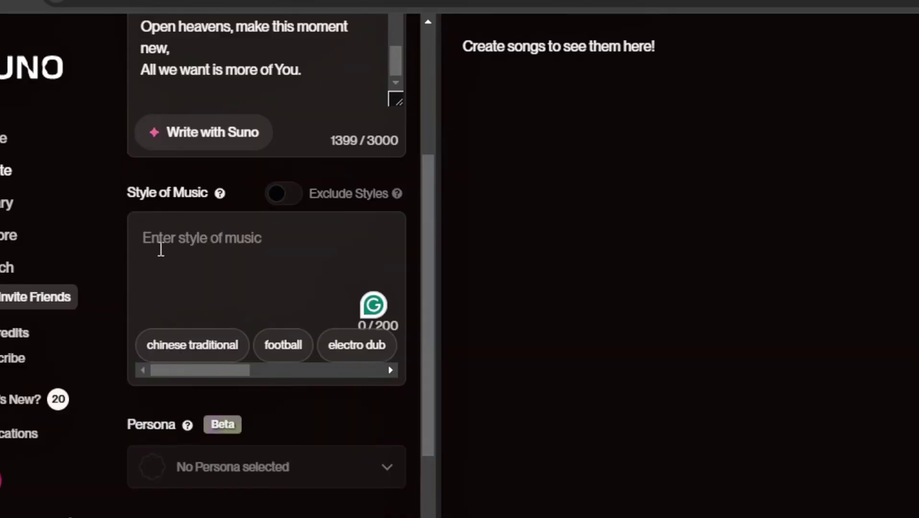
scroll(220, 404, down, 3)
text(Gospel worship RnB sould)
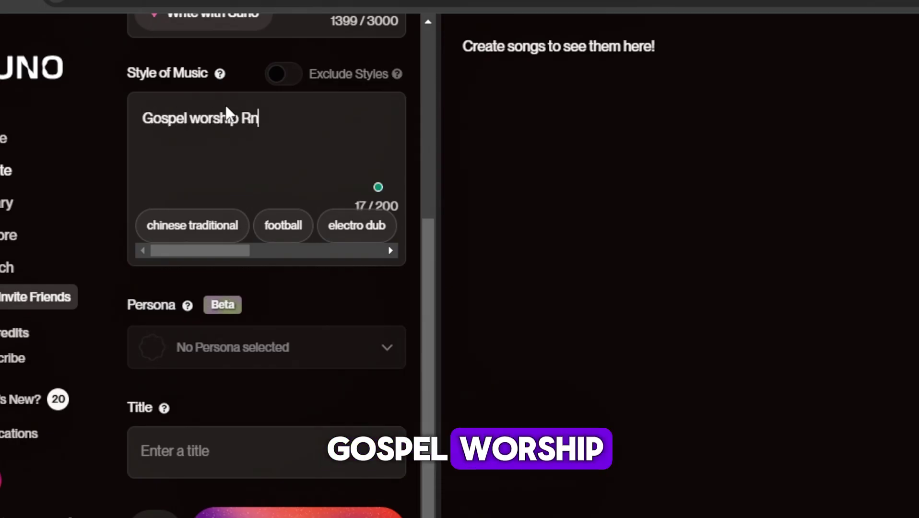
key(BackSpace)
key(BackSpace)
key(BackSpace)
key(BackSpace)
key(BackSpace)
key(BackSpace)
text(/soul)
click(228, 451)
text(Open heave)
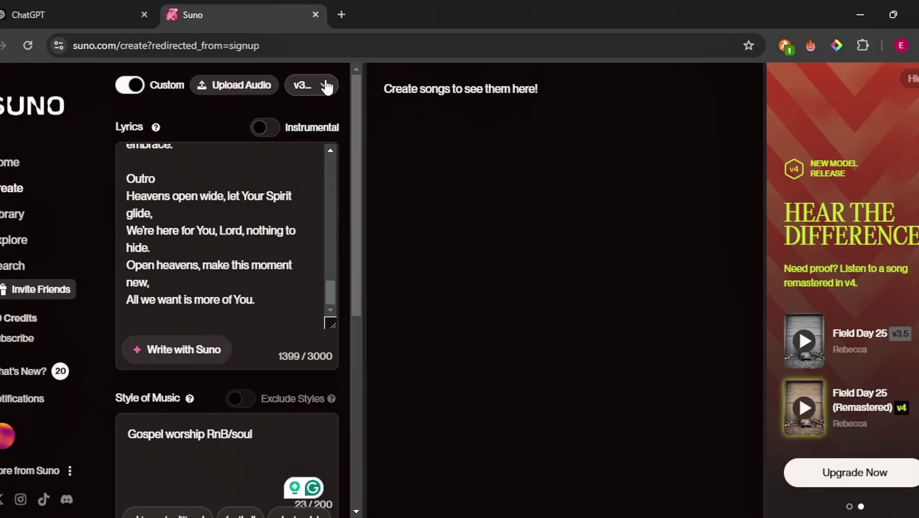
Choose the v4 model and create the song
click(327, 87)
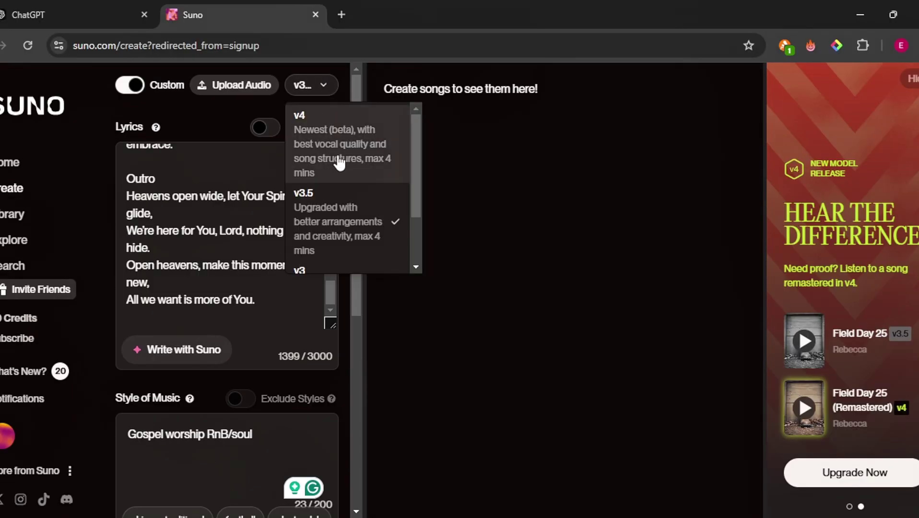
click(339, 163)
scroll(298, 264, down, 8)
click(252, 388)
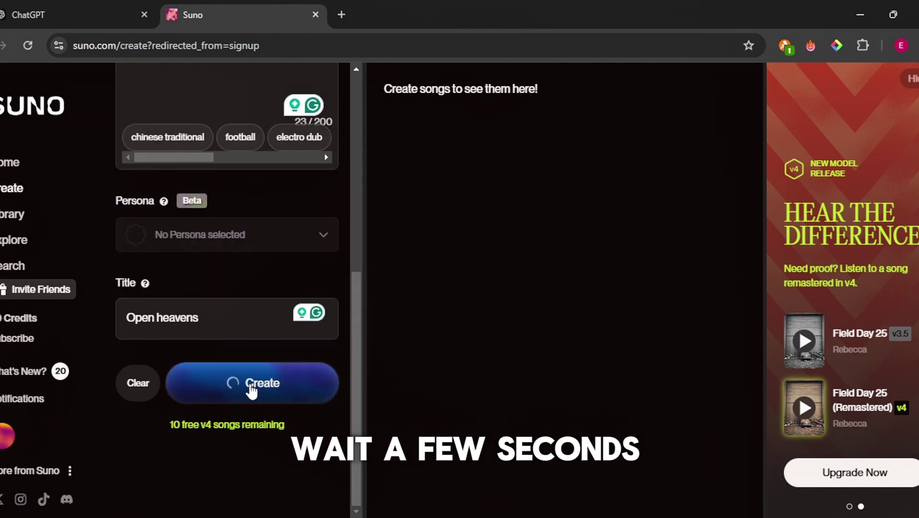
click(19, 15)
scroll(503, 286, up, 5)
scroll(503, 285, down, 10)
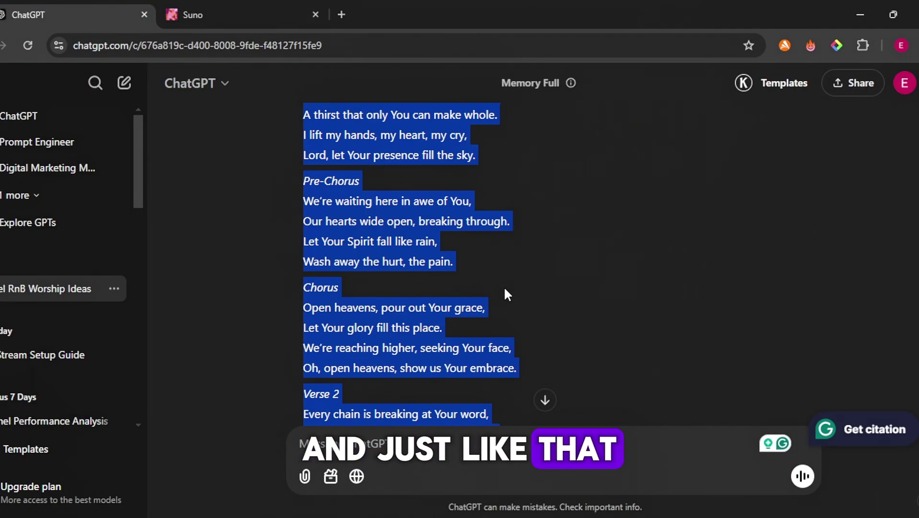
scroll(503, 286, down, 5)
Return to Suno and play both generated versions of "Open heavens"
click(248, 15)
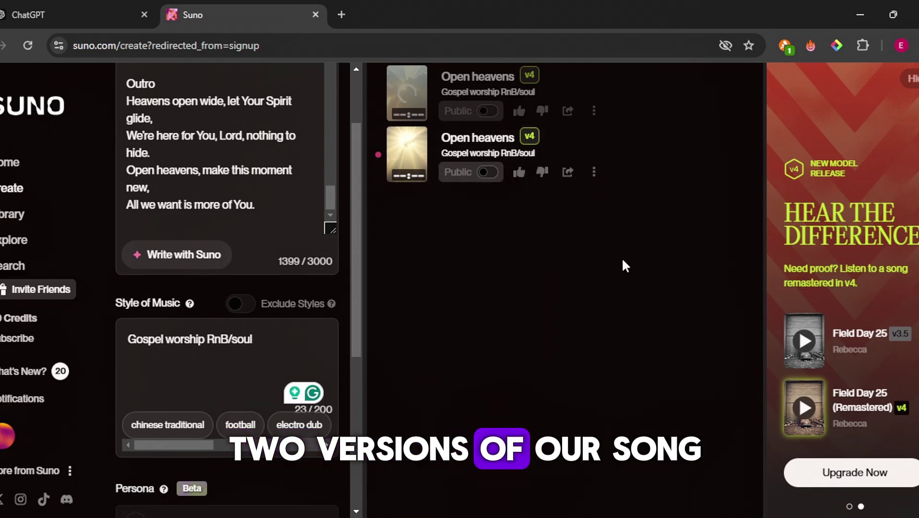
click(408, 103)
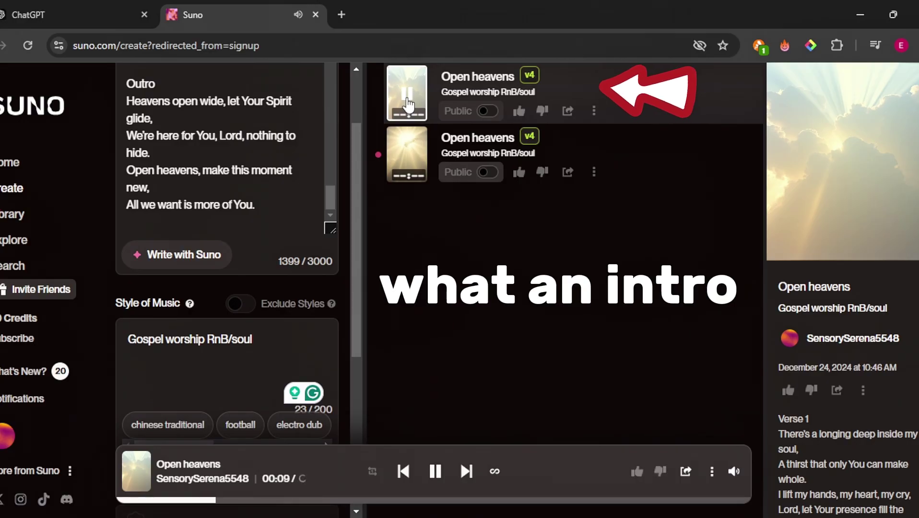
click(405, 161)
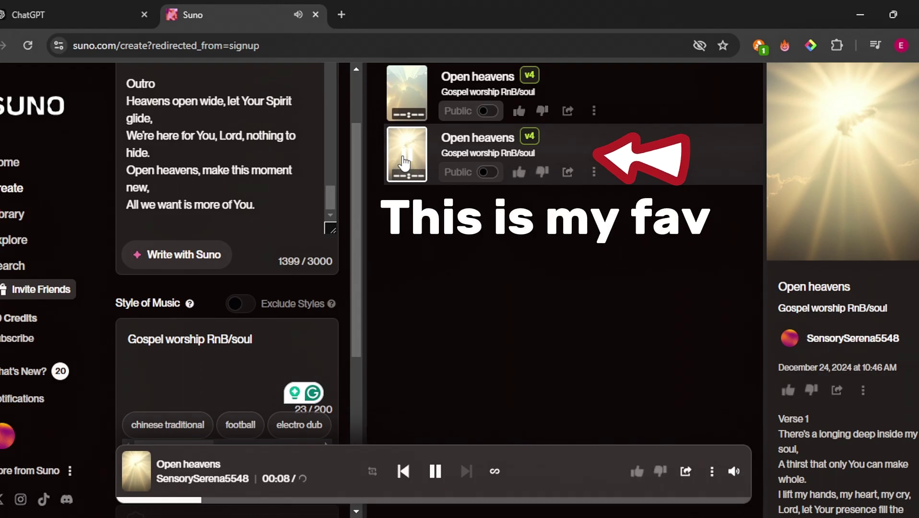
Start the free trial on the Musicfy site and sign in with the Google account
scroll(325, 379, down, 6)
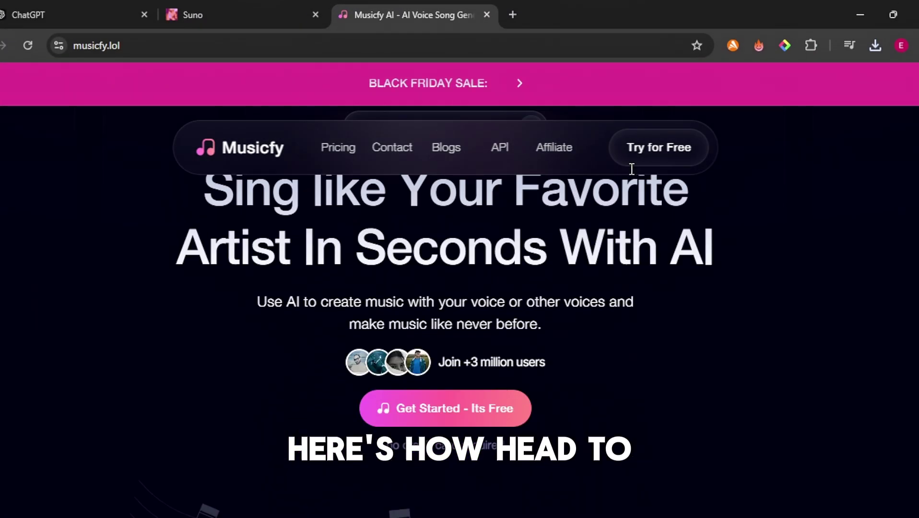
click(657, 156)
drag(576, 15, 446, 18)
click(833, 459)
click(876, 99)
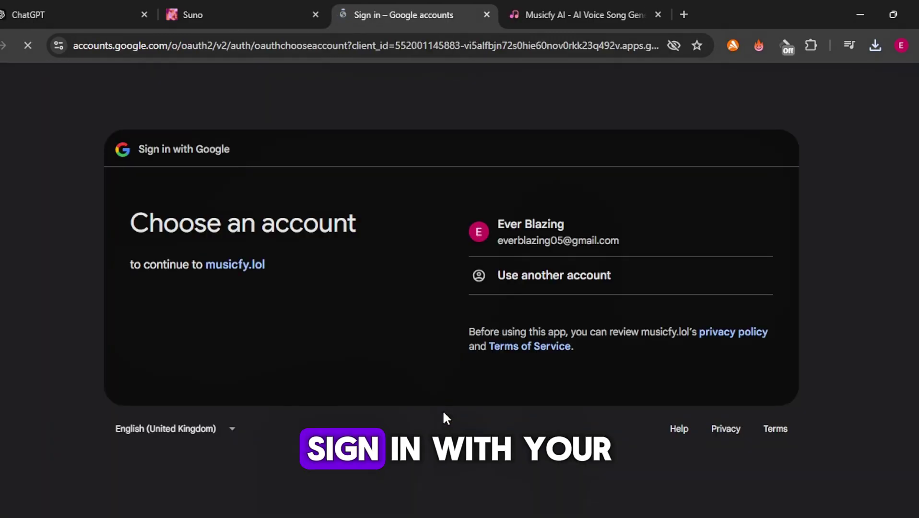
click(528, 235)
click(696, 365)
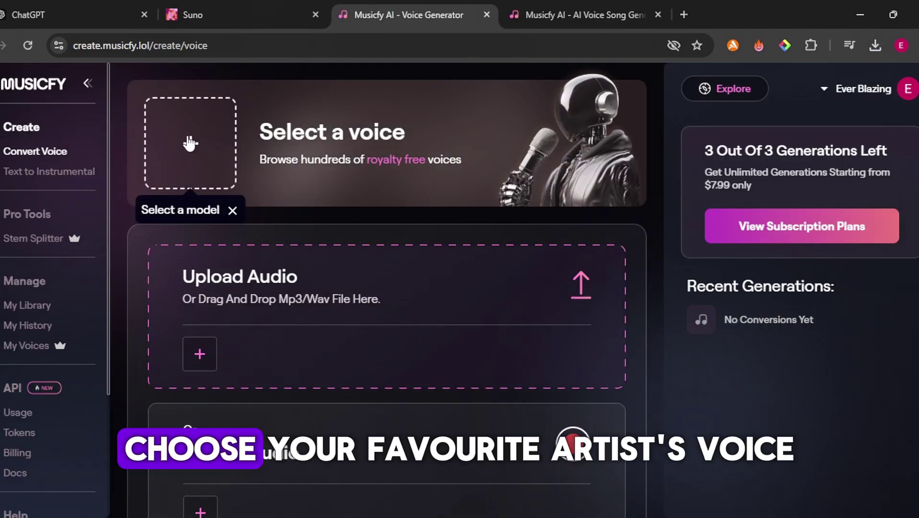
Search the Musicfy voice library for "rih" and select the Rihanna voice for the conversion
click(192, 147)
scroll(385, 312, down, 5)
scroll(326, 305, up, 2)
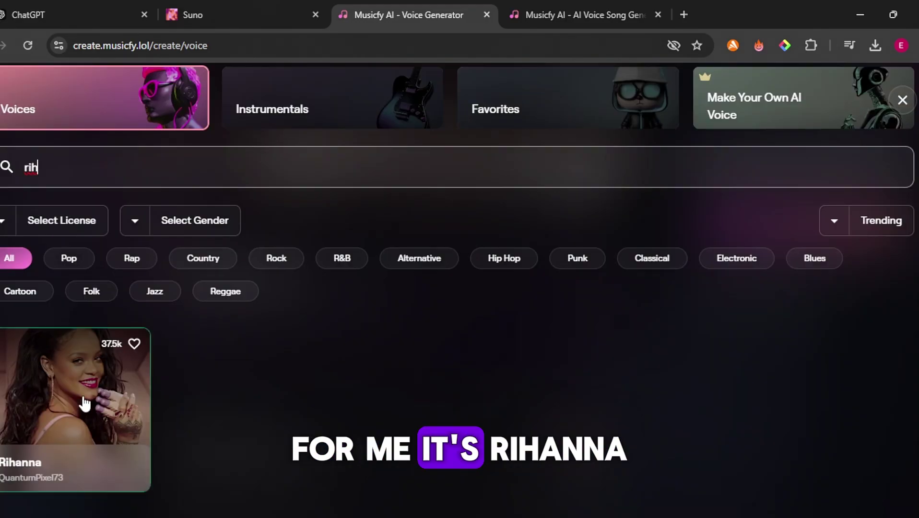
click(82, 401)
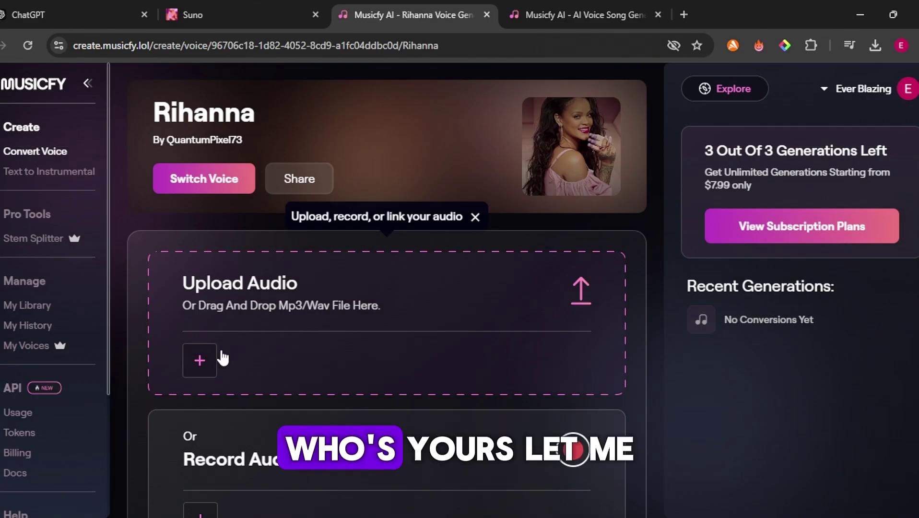
Upload Open_heavens.mp3 as the source audio and turn on Remove Instrumentals
click(209, 367)
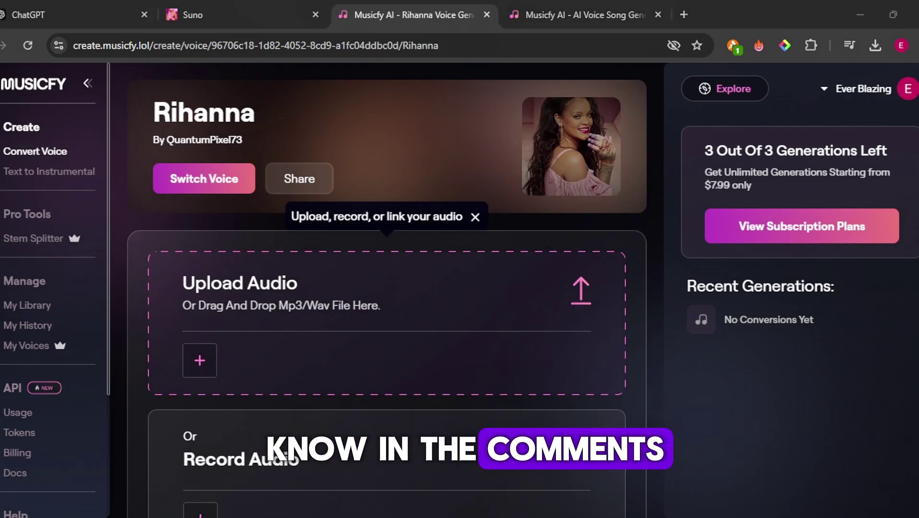
click(580, 413)
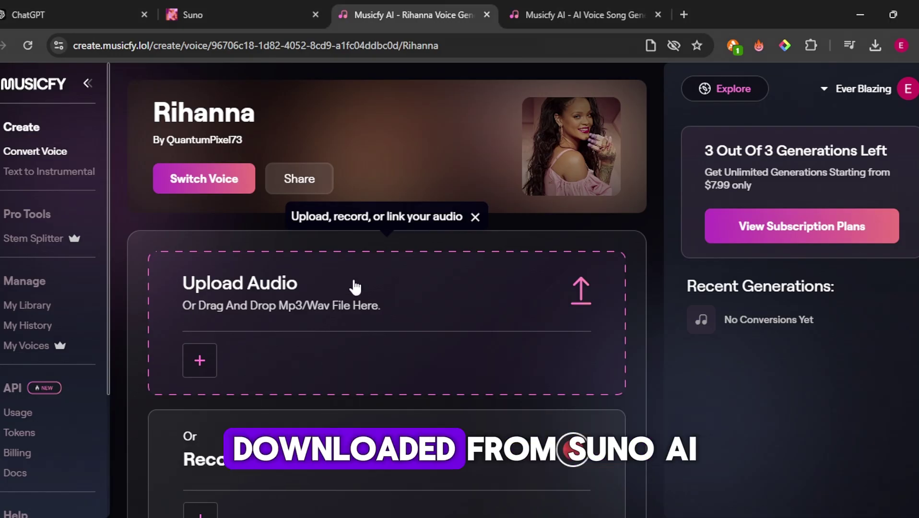
scroll(343, 294, down, 2)
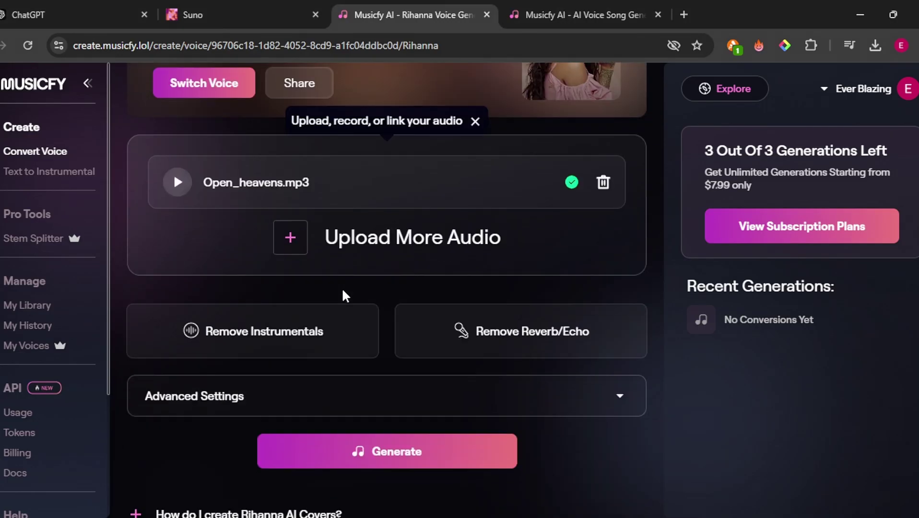
click(286, 333)
scroll(333, 335, down, 2)
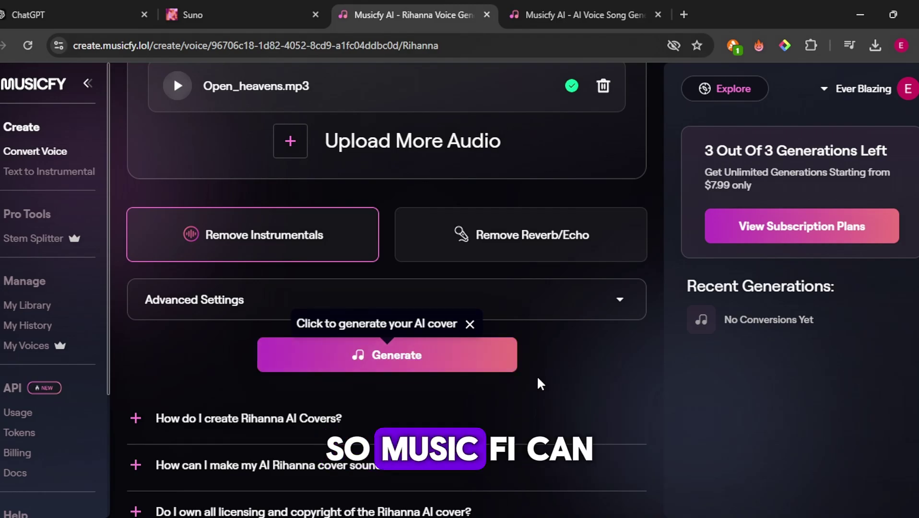
Check the advanced pitch and formant shift settings, accept them, and generate the Rihanna cover
click(622, 305)
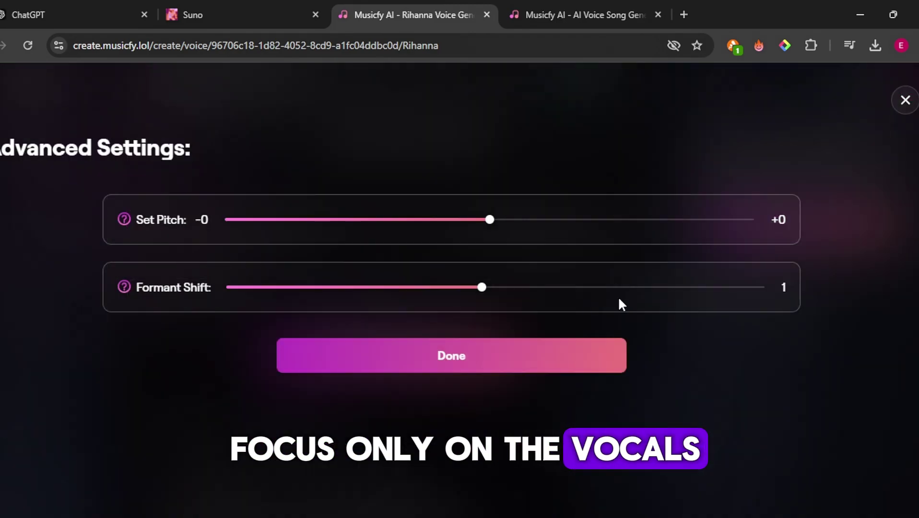
click(449, 357)
click(417, 367)
scroll(558, 395, down, 1)
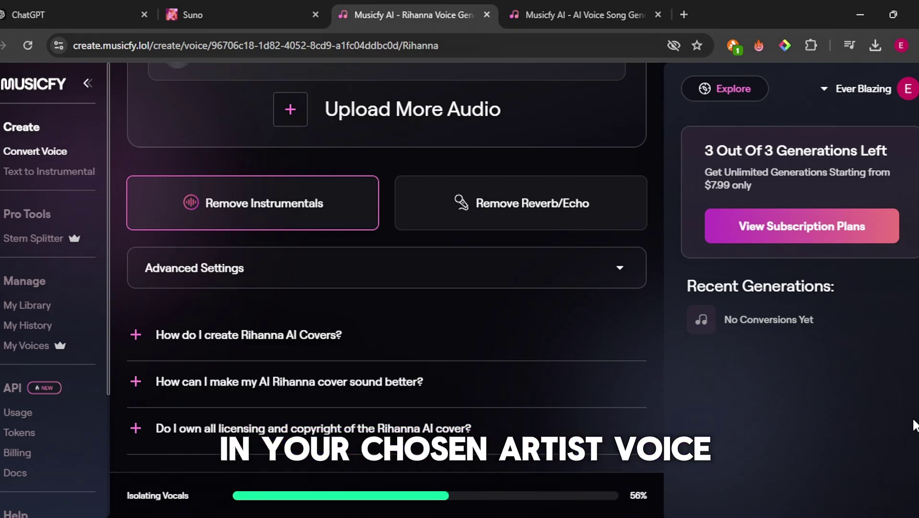
click(405, 476)
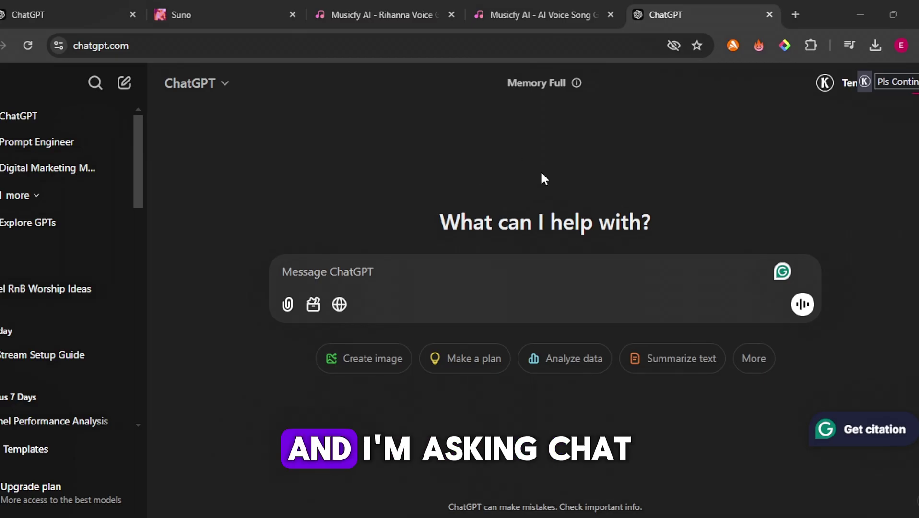
Ask ChatGPT in a new chat for scene prompts featuring a Rihanna look-alike, including the full song lyrics copied from the earlier chat
key(ctrl+v)
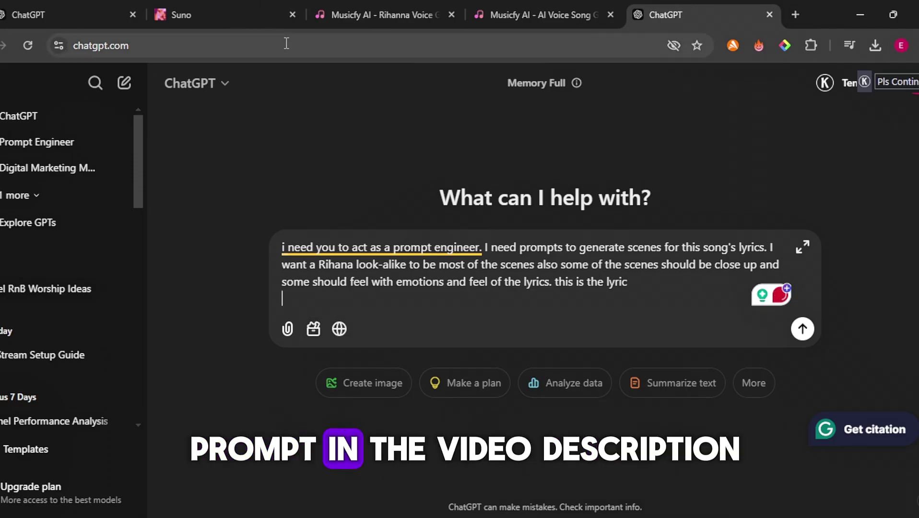
click(43, 14)
scroll(443, 283, up, 5)
scroll(443, 283, up, 5)
click(664, 15)
key(ctrl+v)
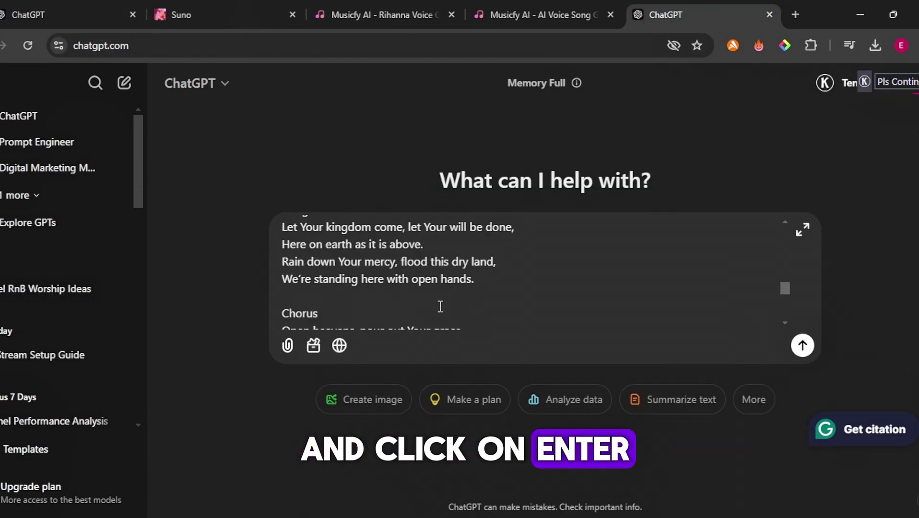
click(802, 346)
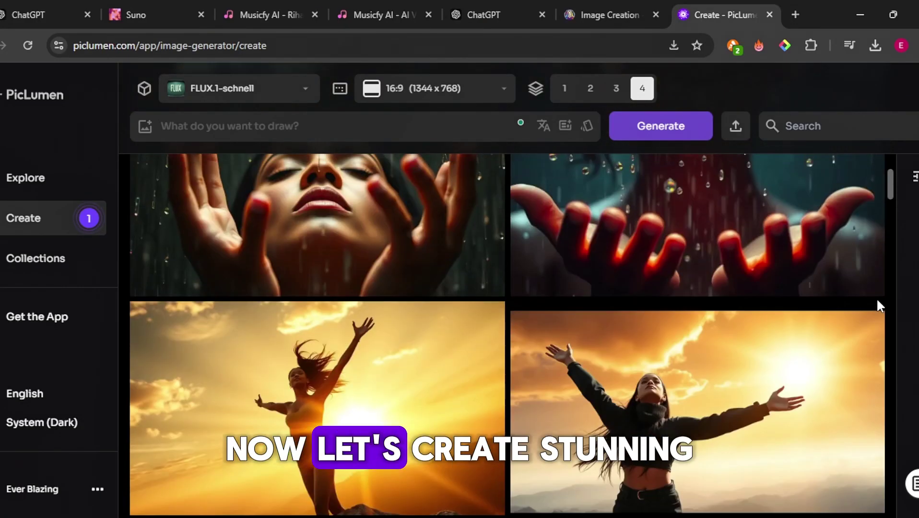
scroll(878, 302, up, 5)
scroll(878, 307, up, 10)
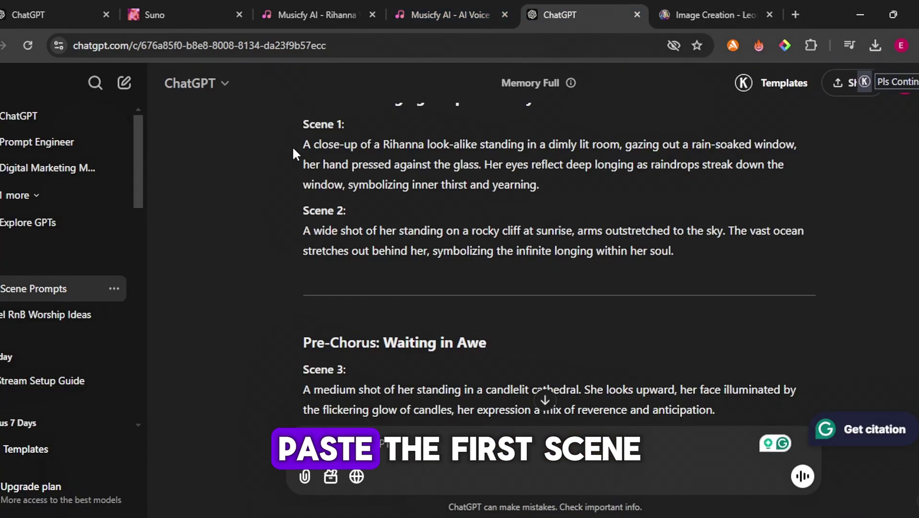
Copy the Scene 1 description from ChatGPT into the Leonardo.Ai image prompt and append "hyper realistic"
drag(303, 144, 544, 192)
click(691, 14)
click(318, 140)
text(A close-up of a Rihanna look-alike standing in a dimly lit room, gazing out a rain-soaked window, her hand pressed against the glass. Her eyes reflect deep longing as raindrops streak down the window, symbolizing inner thirst and yearning.)
text(hyper realist)
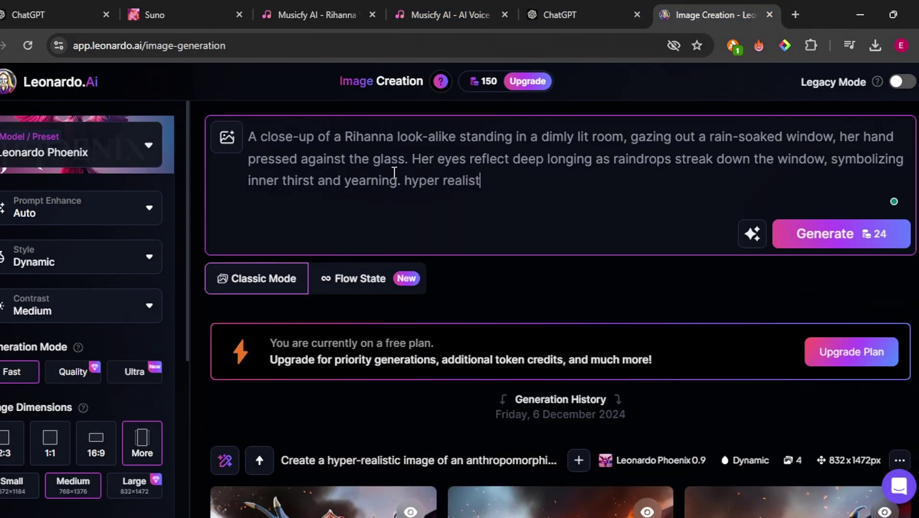
text(ic)
Generate the Scene 1 images with the Phoenix 1.0 model at 16:9 dimensions
scroll(65, 231, down, 2)
scroll(96, 264, up, 2)
click(103, 157)
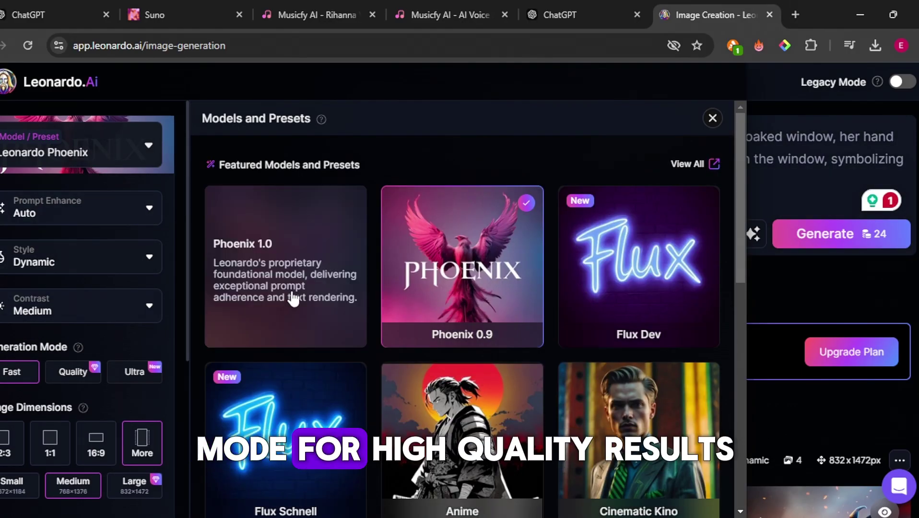
click(274, 277)
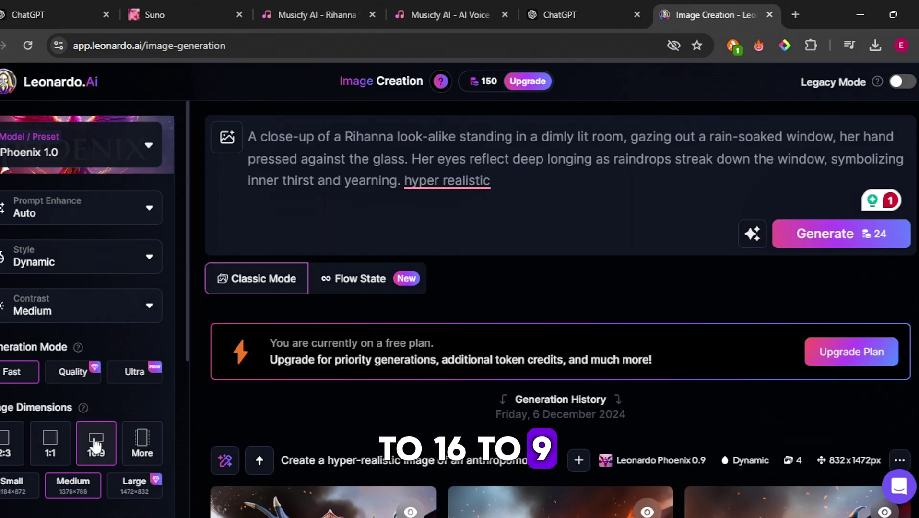
scroll(101, 385, down, 2)
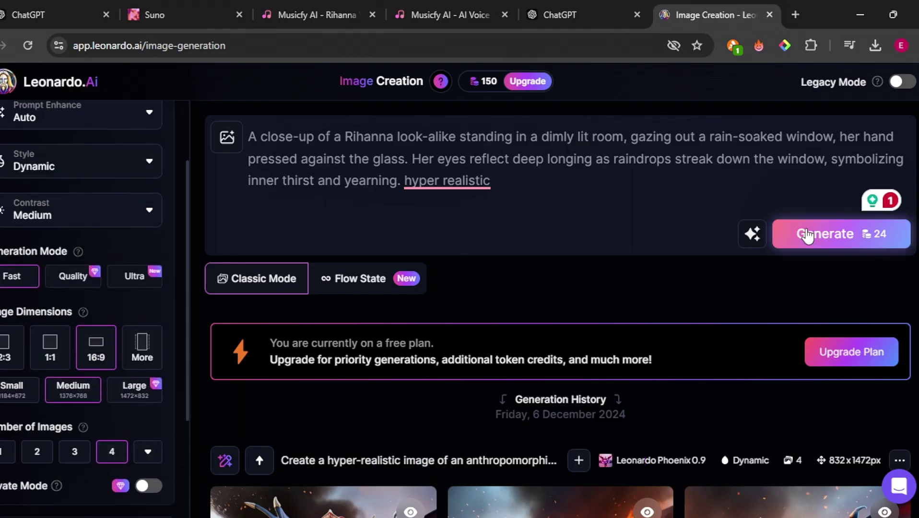
click(825, 234)
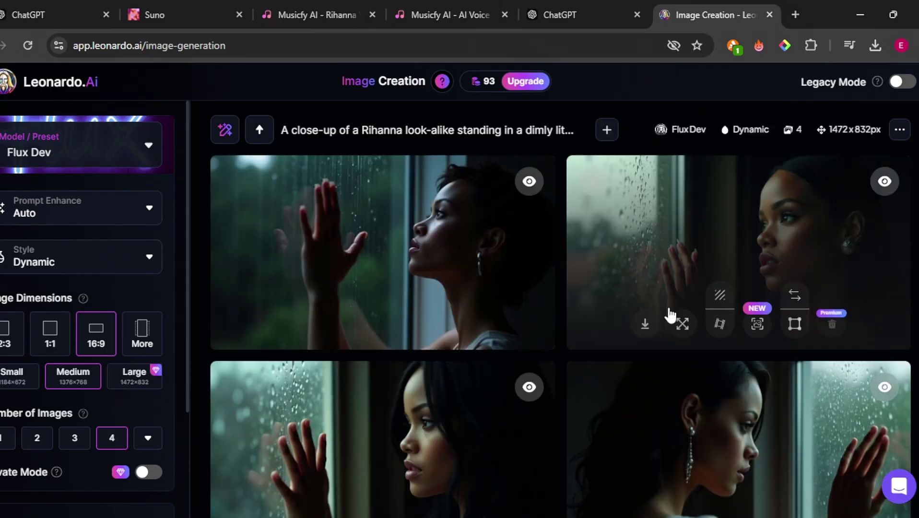
Examine the generated Scene 1 images one by one at full size
scroll(668, 313, down, 2)
scroll(681, 420, up, 2)
scroll(683, 354, down, 2)
click(683, 355)
click(76, 303)
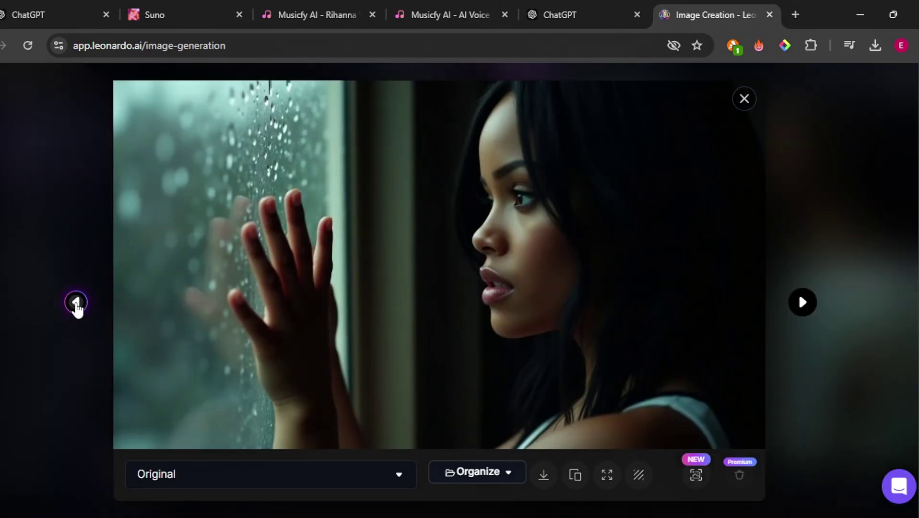
click(76, 304)
click(76, 303)
click(802, 301)
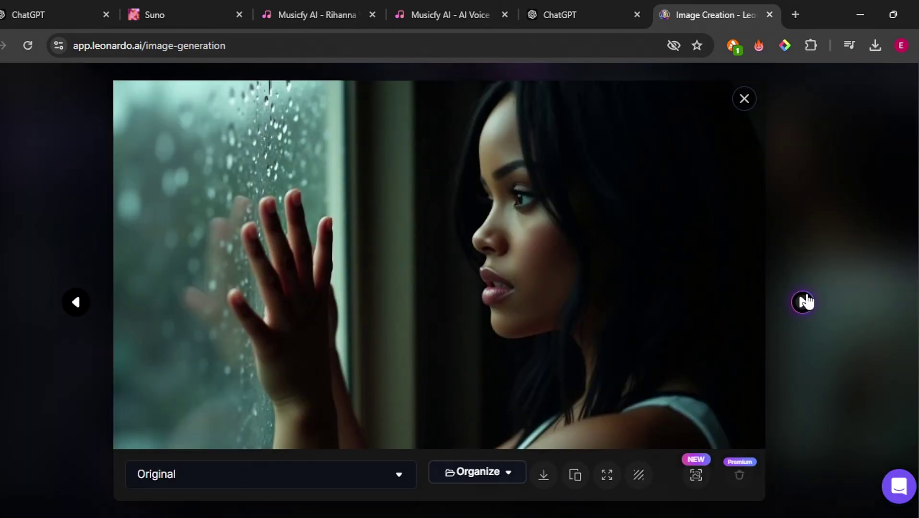
click(802, 302)
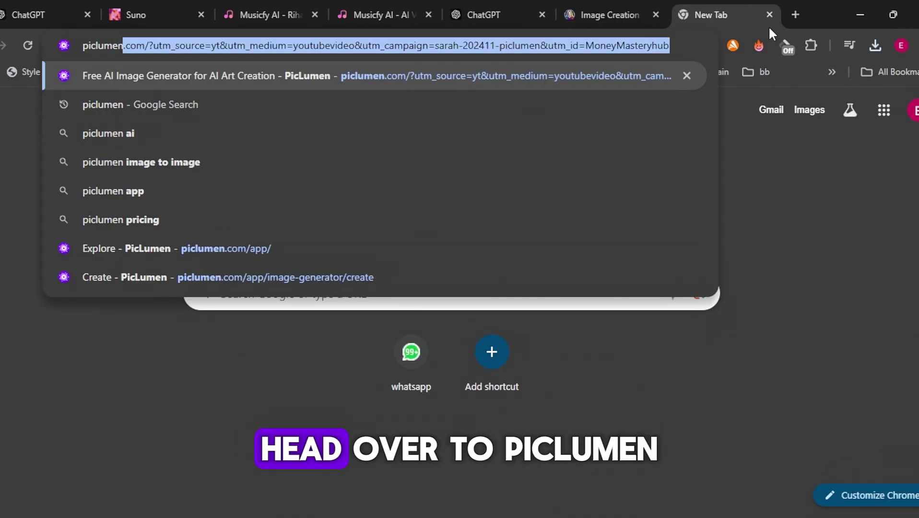
Open PicLumen's image creation page and enter the Scene 1 description of the Rihanna look-alike at the rain-soaked window as the prompt
key(Return)
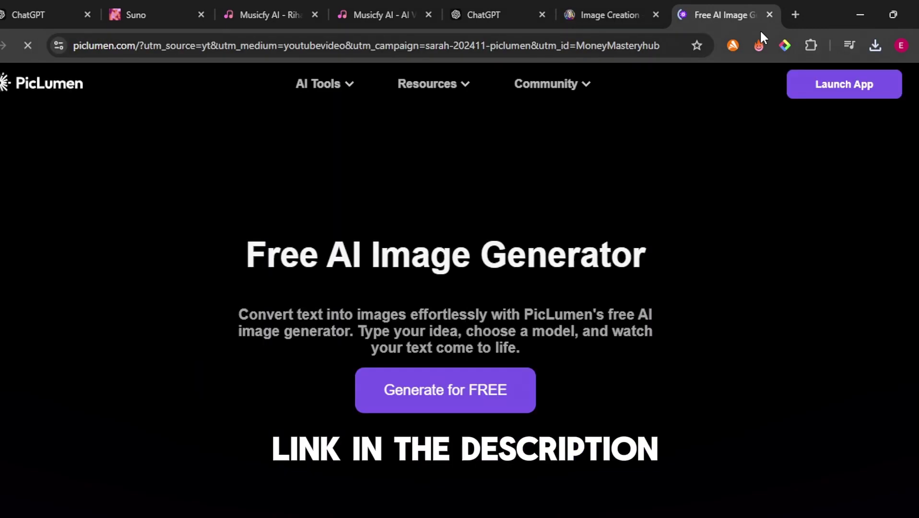
click(791, 79)
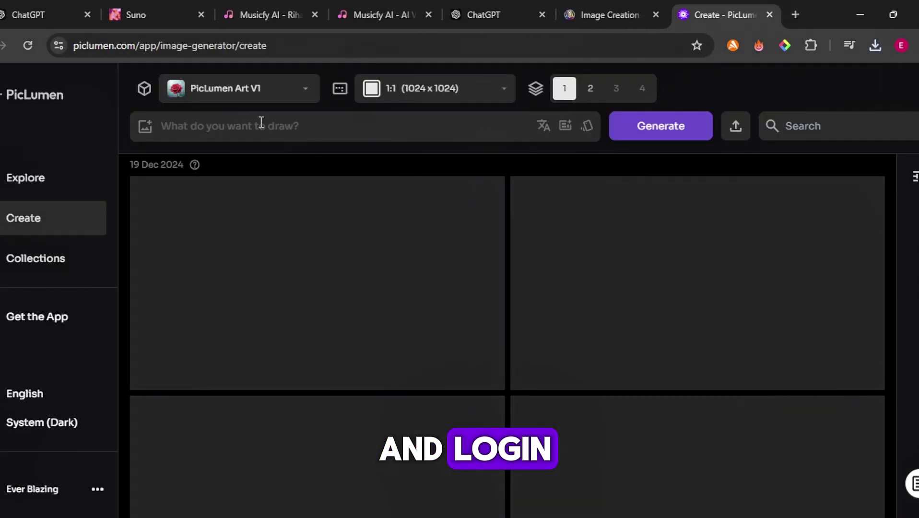
click(290, 92)
click(301, 132)
text(A close-up of a Rihanna look-alike standing in a dimly lit room, gazing out a rain-soaked window, her hand pressed against the glass. Her eyes reflect deep longing as raindrops streak down the window, symbolizing inner thirst and yearning.)
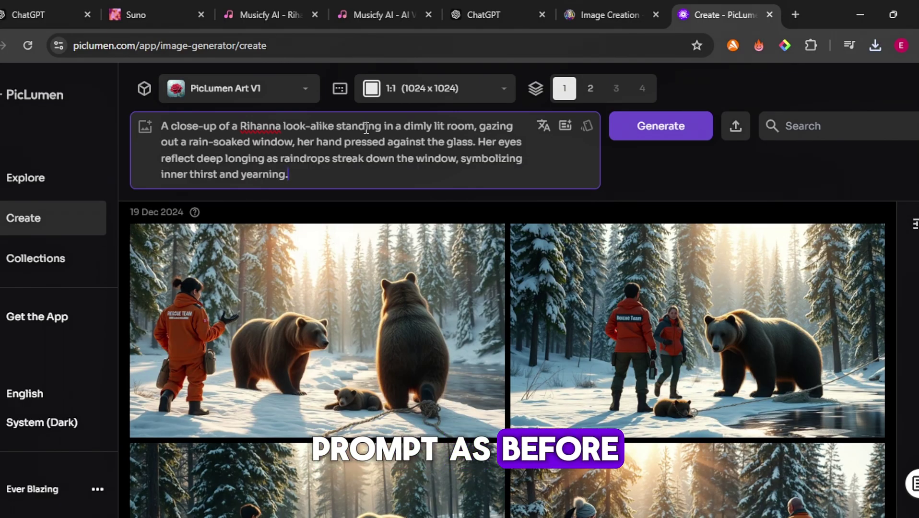
Generate four Scene 1 images with the FLUX.1-schnell model at 16:9 (1344 x 768)
click(290, 101)
click(197, 467)
click(472, 93)
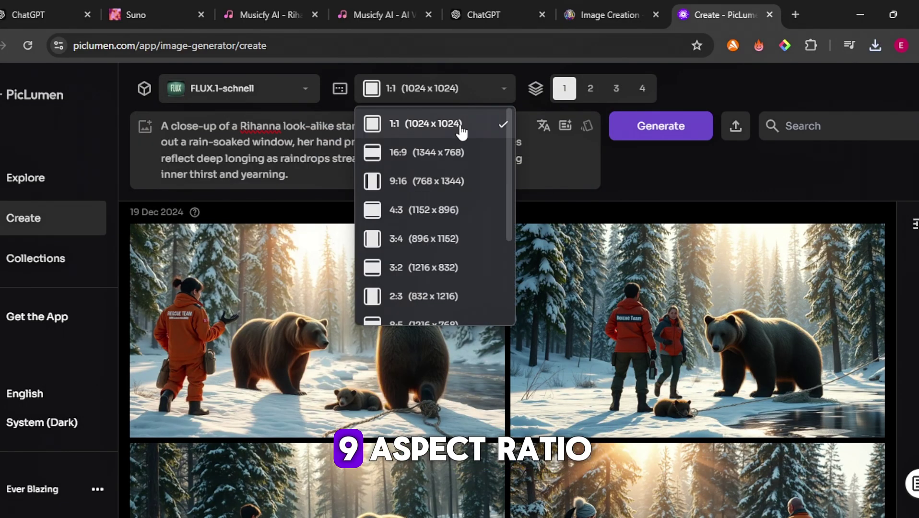
click(422, 152)
click(642, 89)
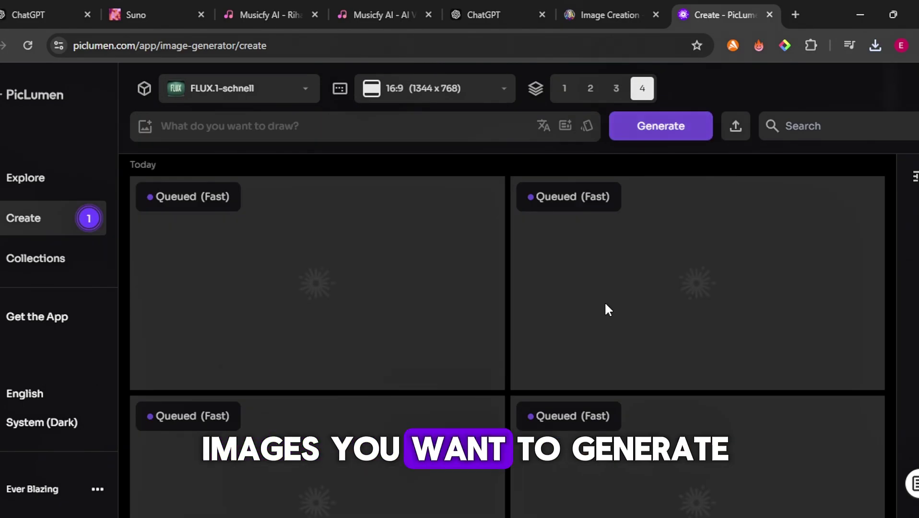
Review the PicLumen images generated for the different scene prompts, including enlarged previews
scroll(439, 253, down, 2)
scroll(439, 253, up, 2)
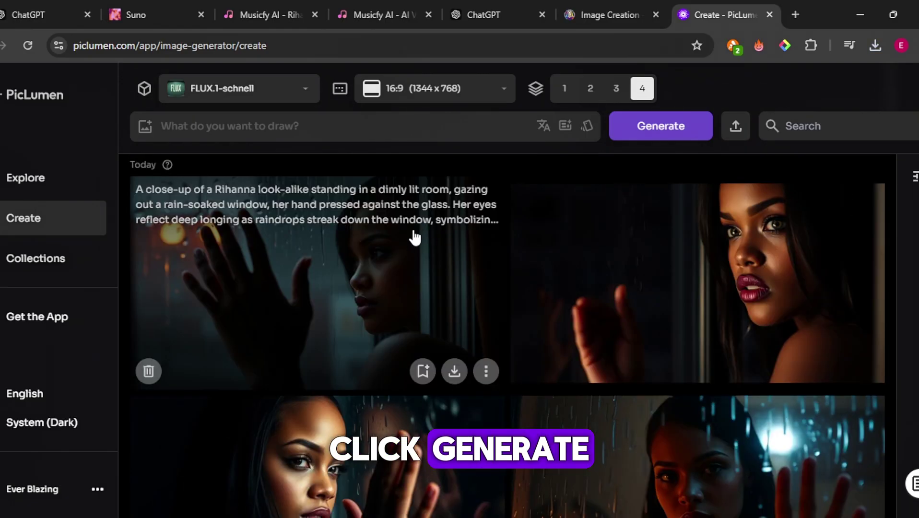
click(711, 455)
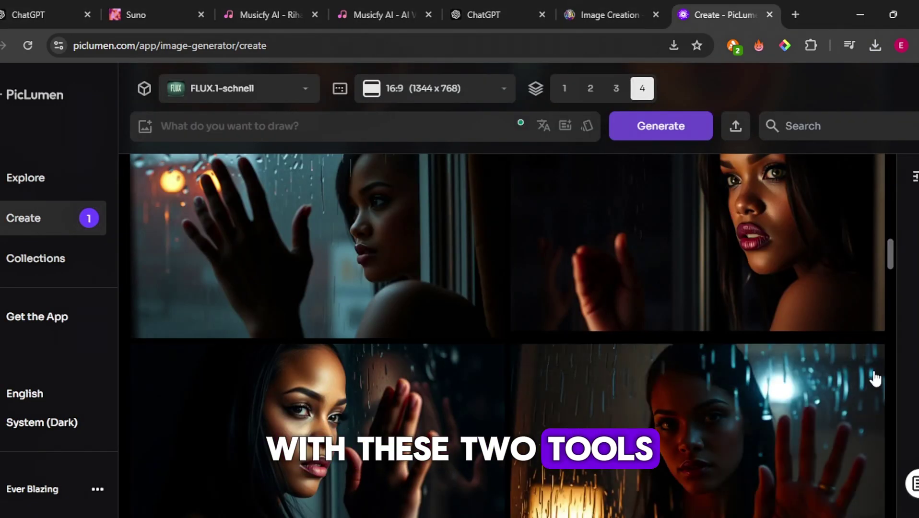
scroll(883, 302, up, 15)
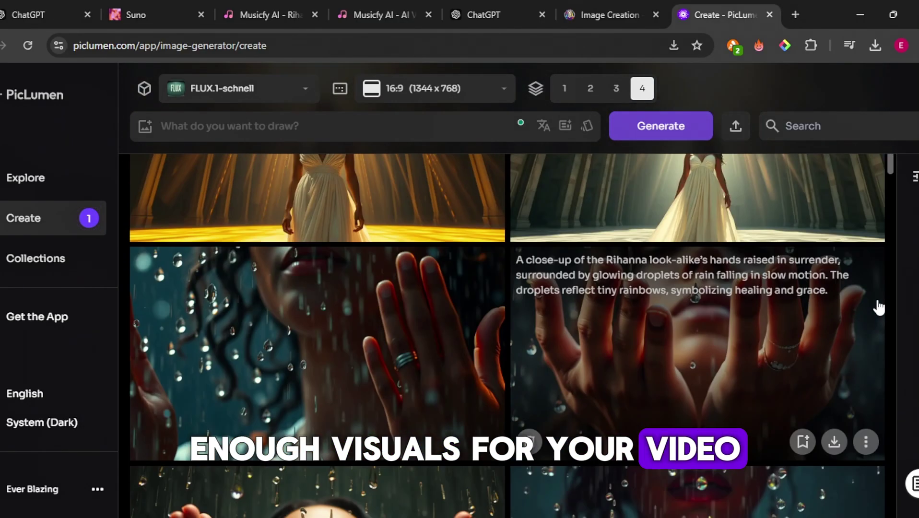
scroll(878, 307, up, 10)
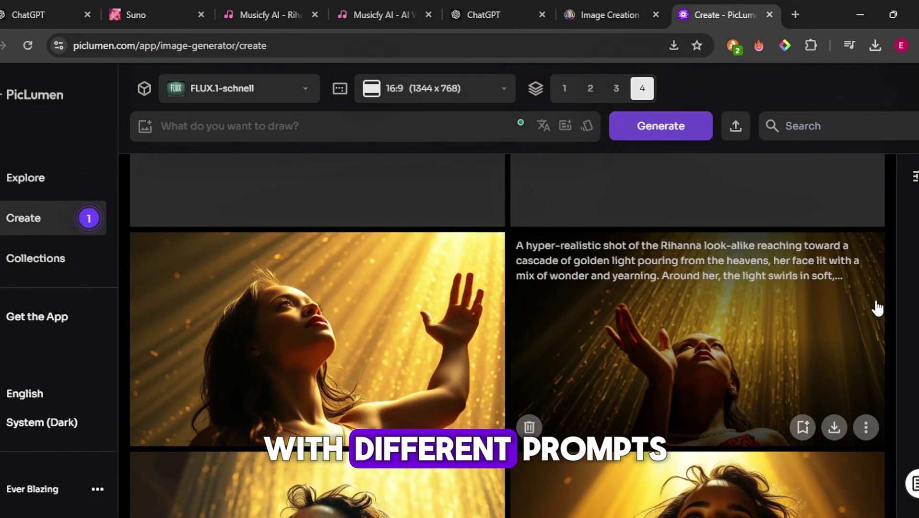
scroll(877, 307, up, 3)
scroll(876, 307, down, 5)
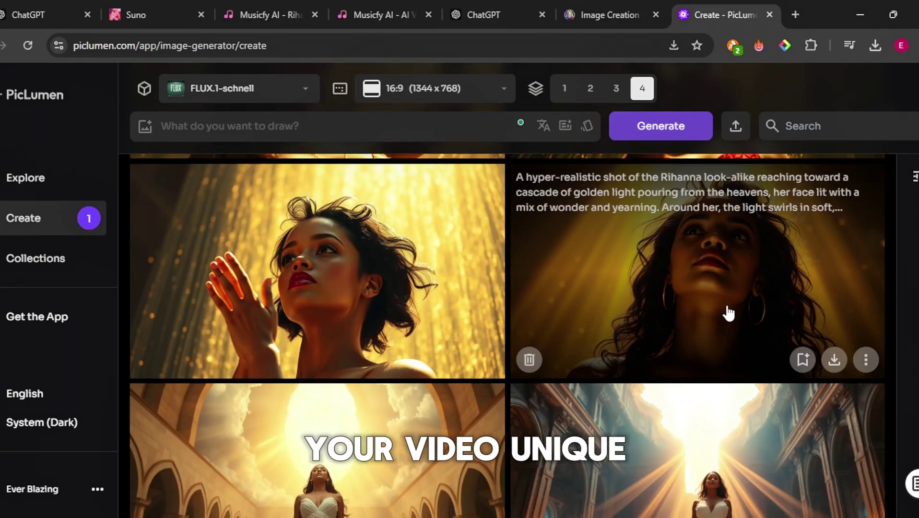
click(729, 313)
scroll(562, 326, down, 3)
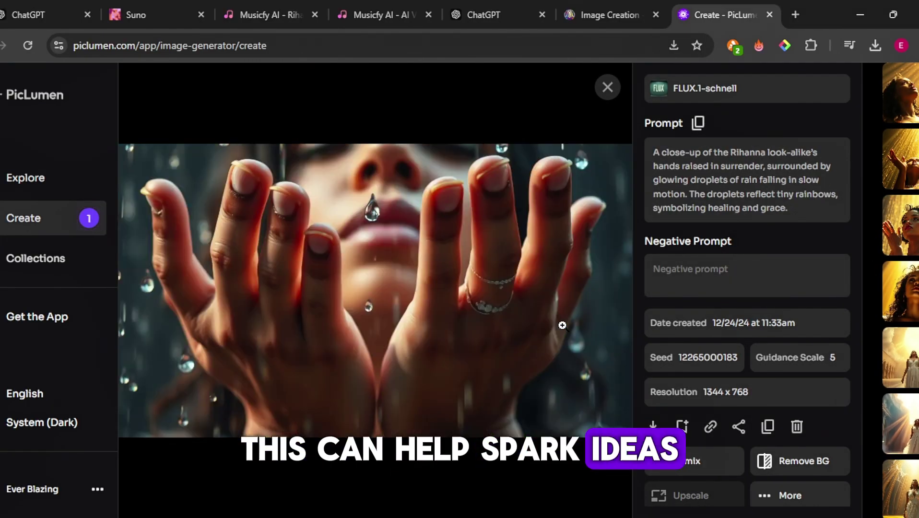
scroll(562, 325, down, 5)
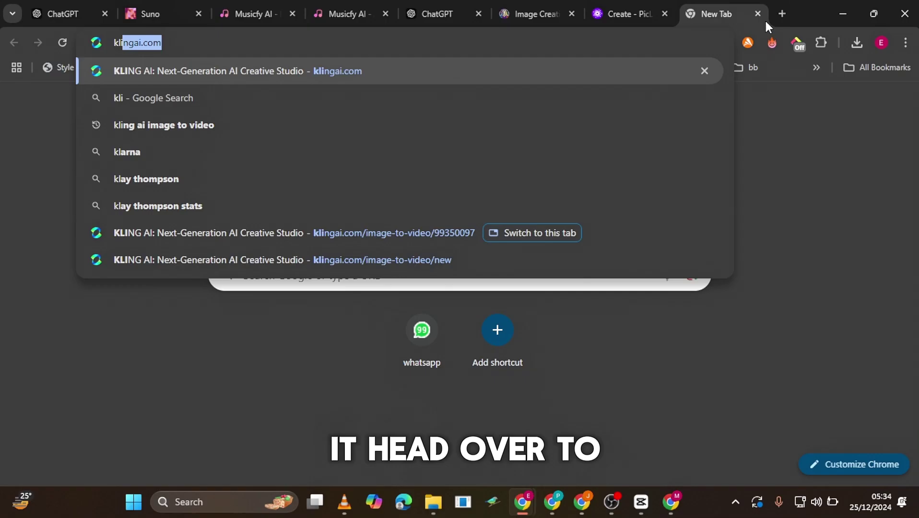
Open Kling AI's image-to-video generator and choose the KLING 1.6 model
text(ng)
key(Return)
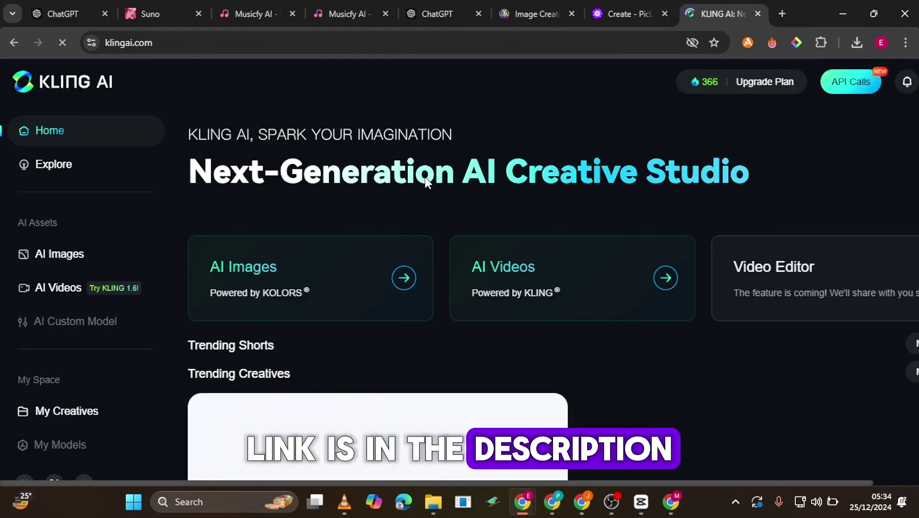
scroll(331, 149, down, 2)
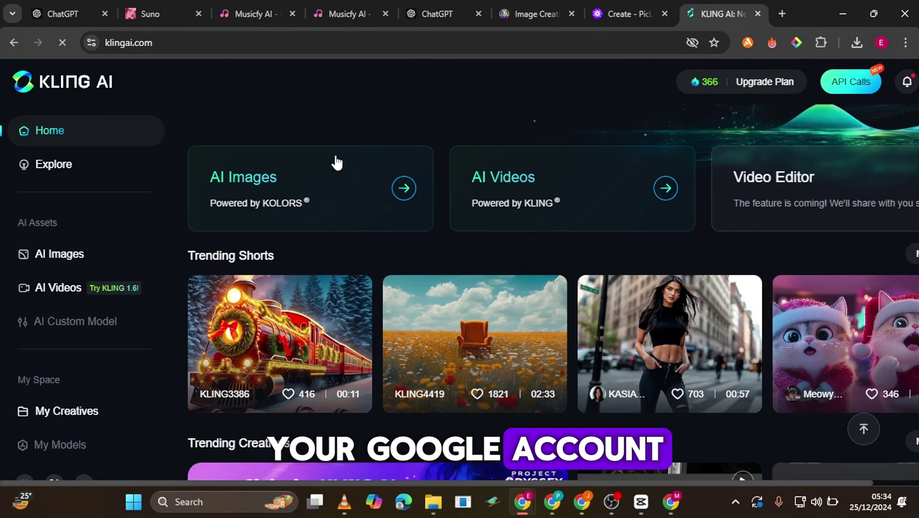
click(665, 189)
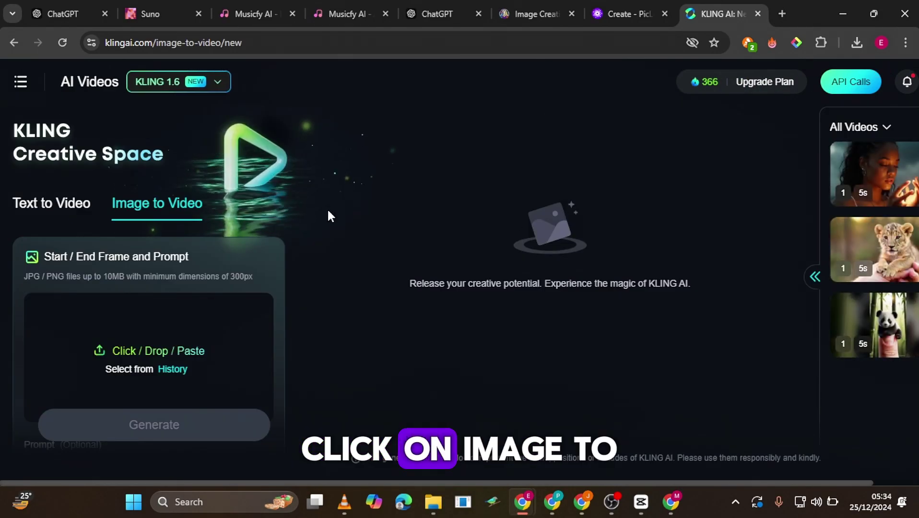
click(205, 86)
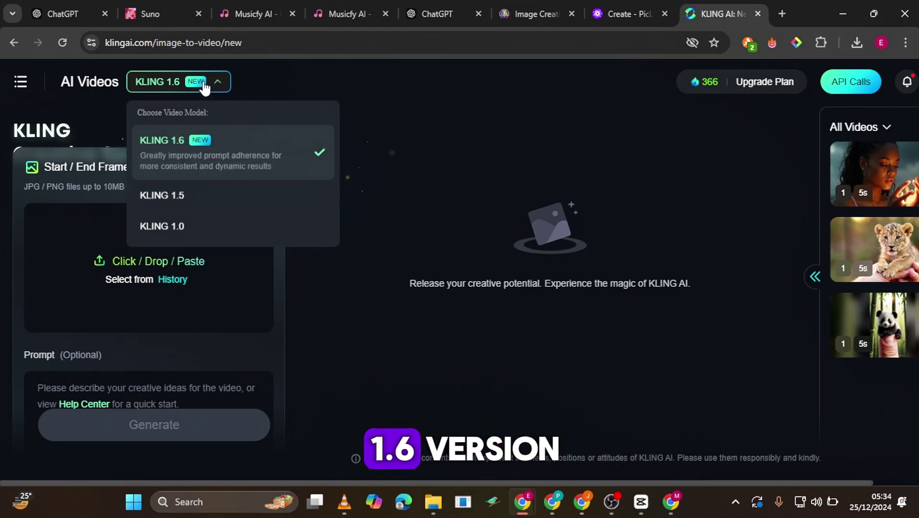
click(162, 162)
Upload the first generated scene image as the video's start frame
click(123, 260)
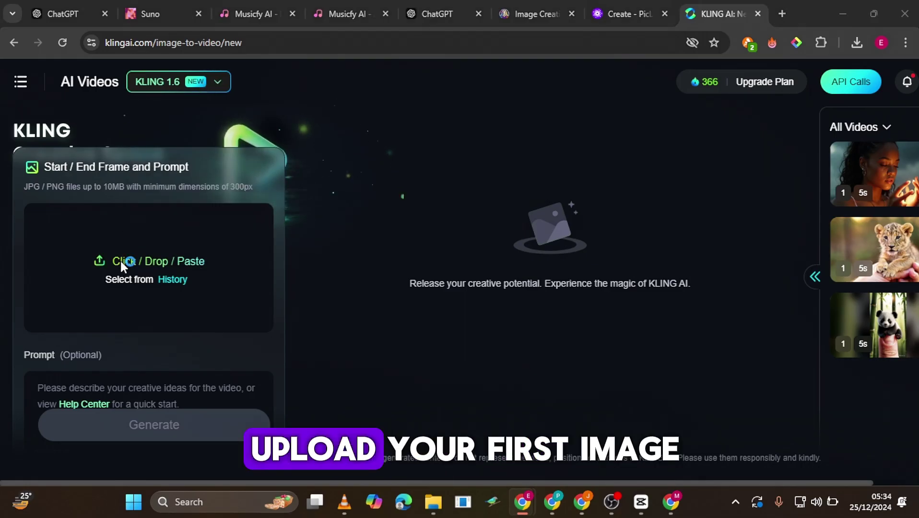
click(374, 326)
click(637, 403)
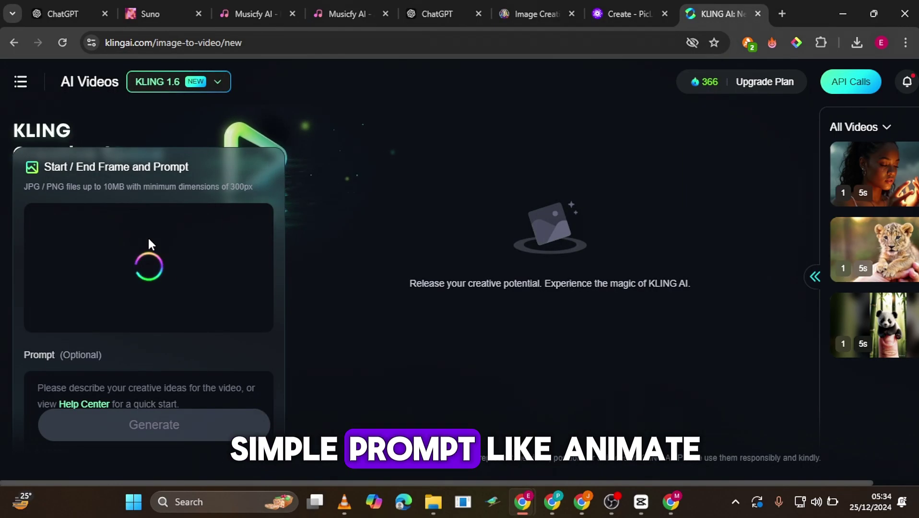
Enter the Scene 1 description followed by "animate and zoom in slowly" as the video prompt and generate the clip
scroll(163, 195, down, 4)
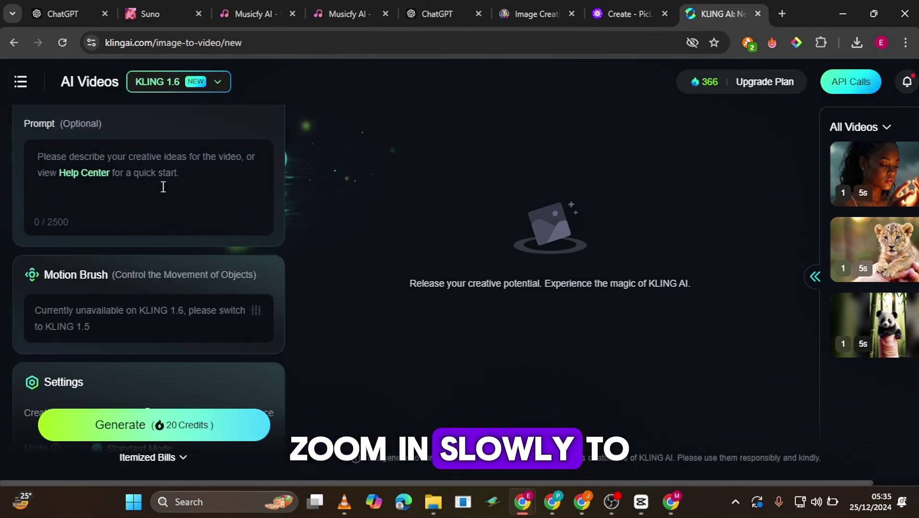
text(A close-up of a Rihanna look-alike standing in a dimly lit room, gazing out a rain-soaked window, her hand pressed against the glass. Her eyes reflect deep longing as raindrops streak down the window, symbolizing inner thirst and yearning. animate and zoom in slowly)
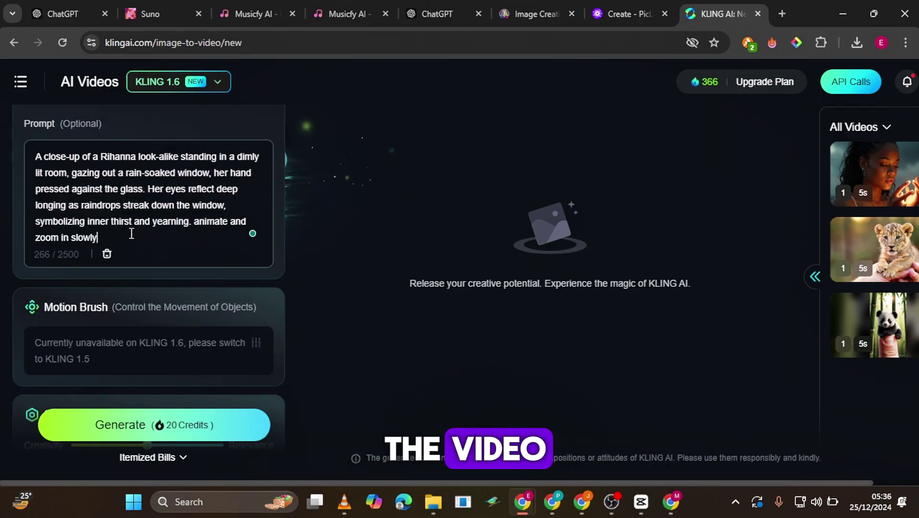
scroll(118, 235, down, 5)
click(181, 435)
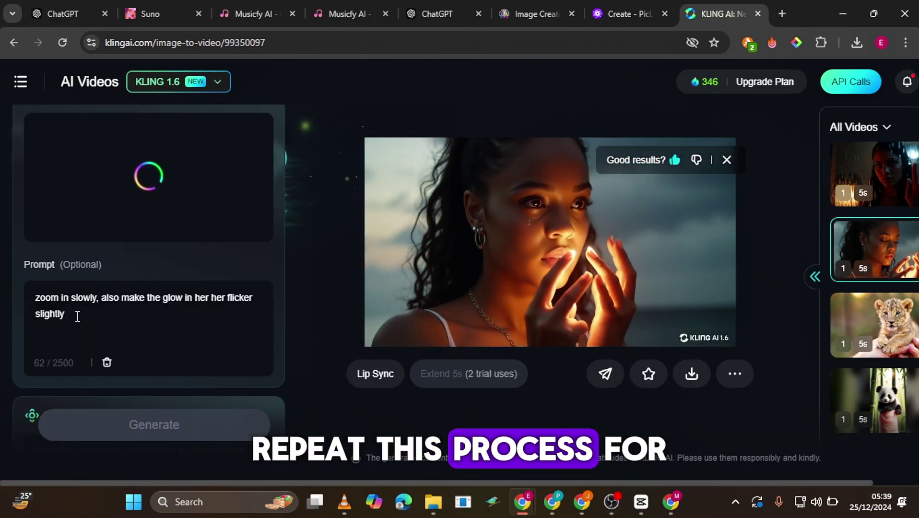
drag(77, 354, 22, 335)
text(the)
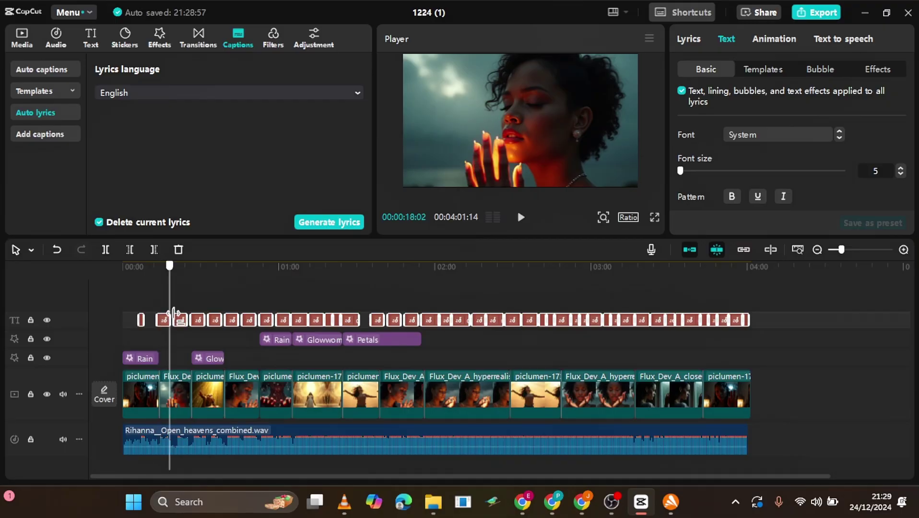
click(703, 42)
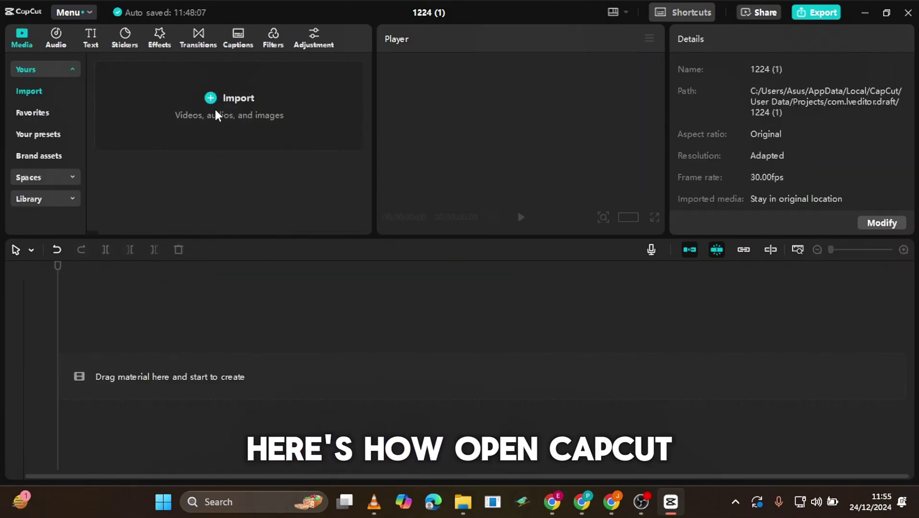
Switch to CapCut and import the generated images and Rihanna__Open_heavens_combined.wav from the Downloads folder
click(215, 110)
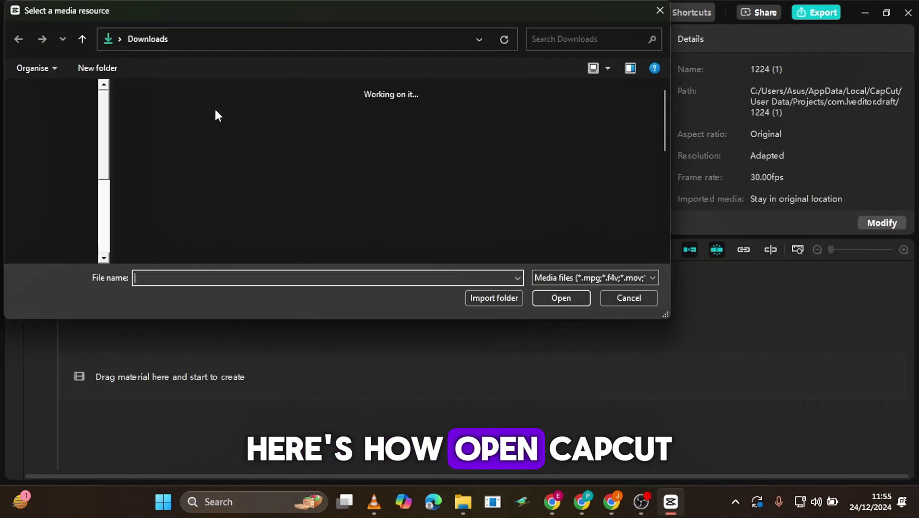
click(155, 125)
scroll(366, 171, down, 4)
shift+click(477, 123)
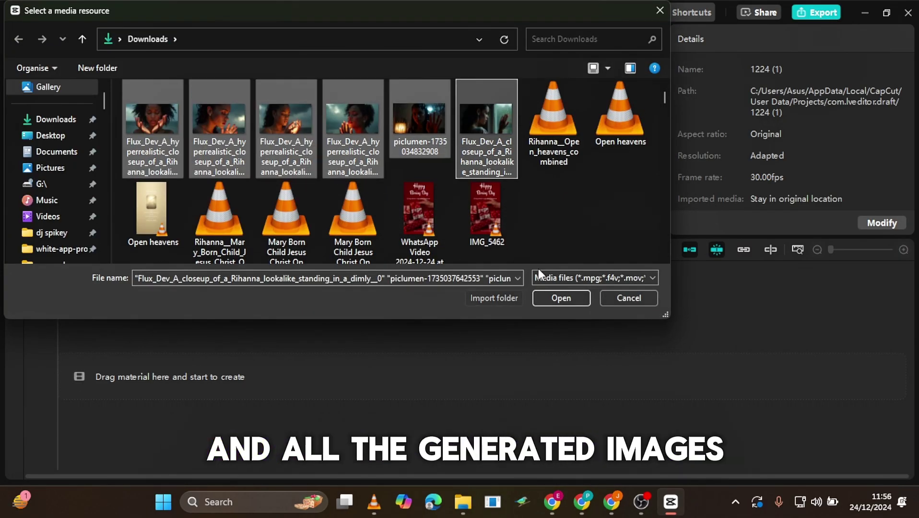
click(537, 298)
click(120, 74)
click(550, 299)
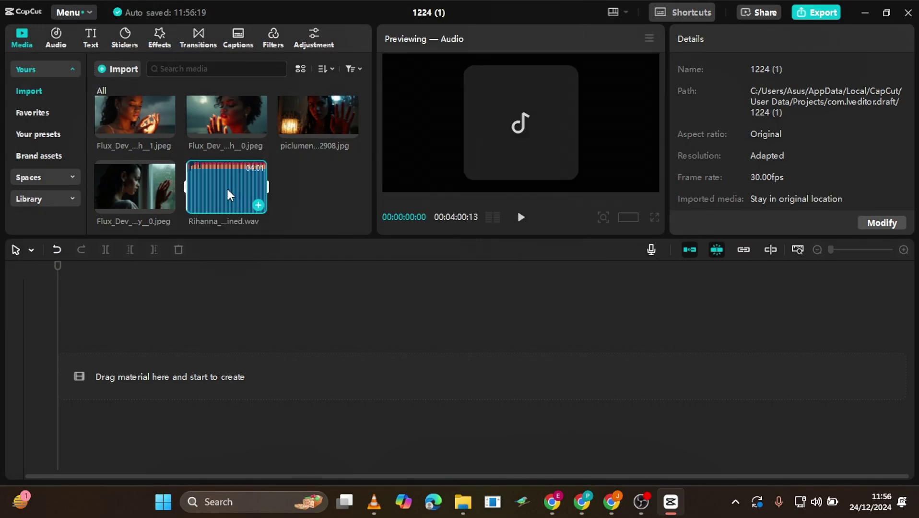
Place the Rihanna song on the timeline and arrange the generated images on the video track above it
drag(245, 186, 144, 412)
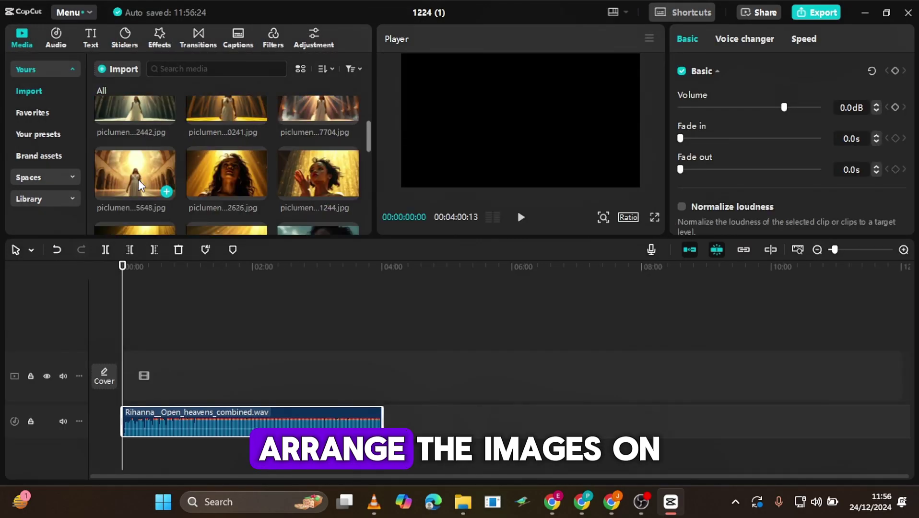
drag(135, 127, 181, 375)
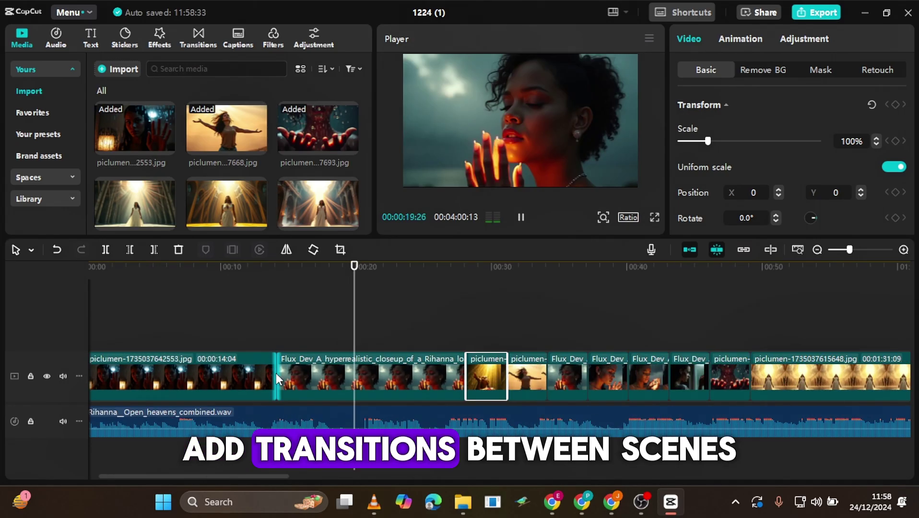
Add the Mix overlay transition between the image clips on the timeline
click(202, 45)
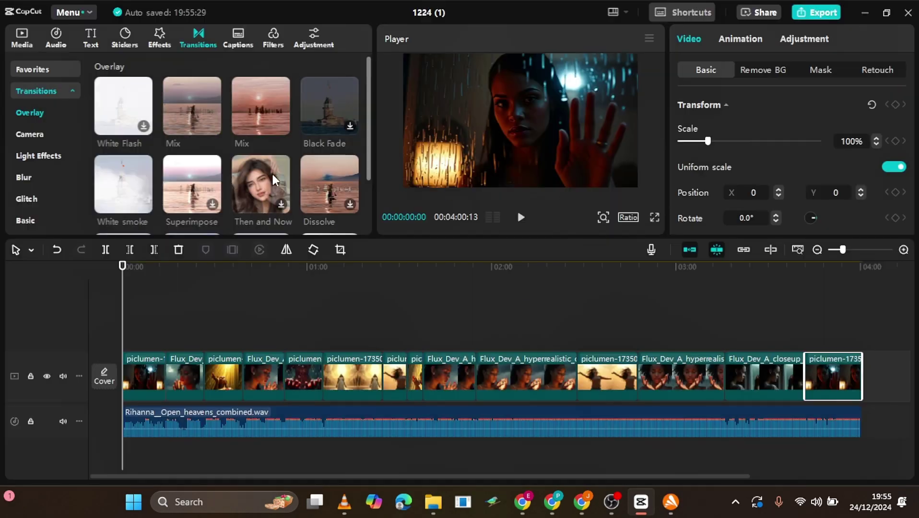
drag(525, 294, 206, 373)
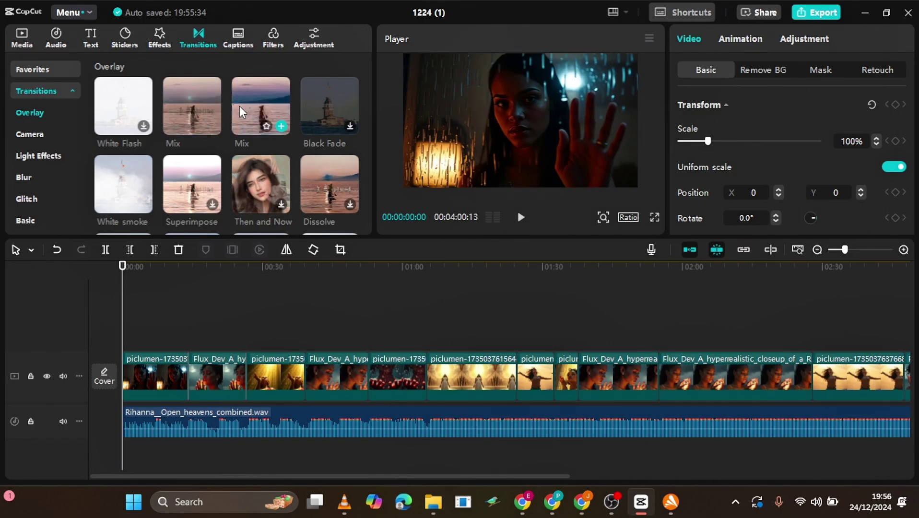
drag(260, 106, 540, 244)
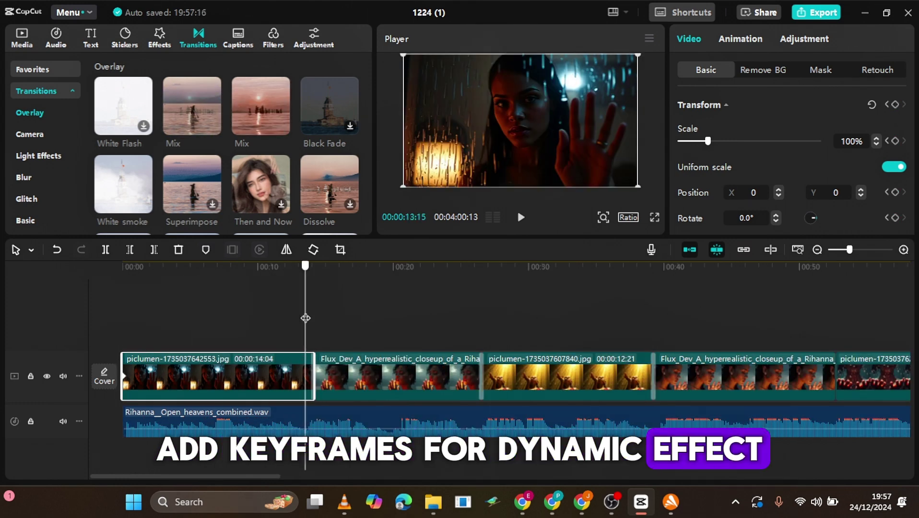
Keyframe the first image clip's scale at 117% near the clip's end and return the playhead to the start
click(306, 318)
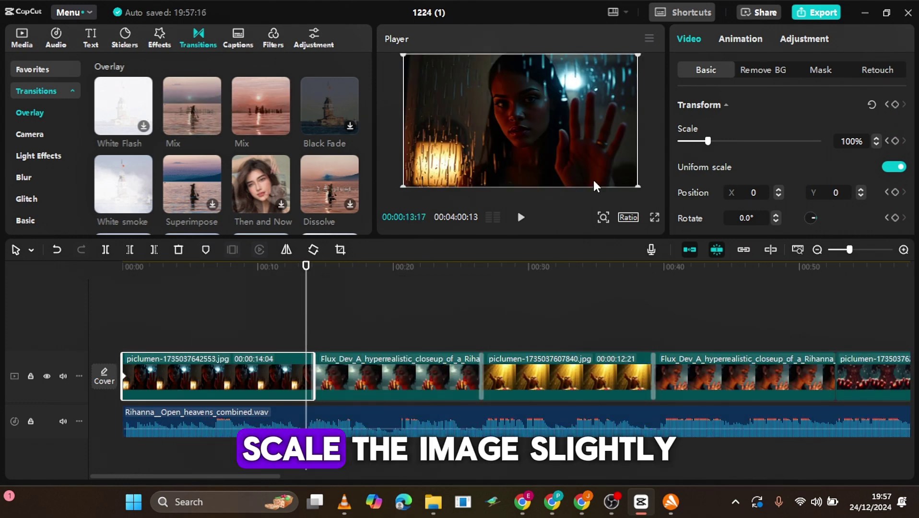
drag(709, 142, 713, 144)
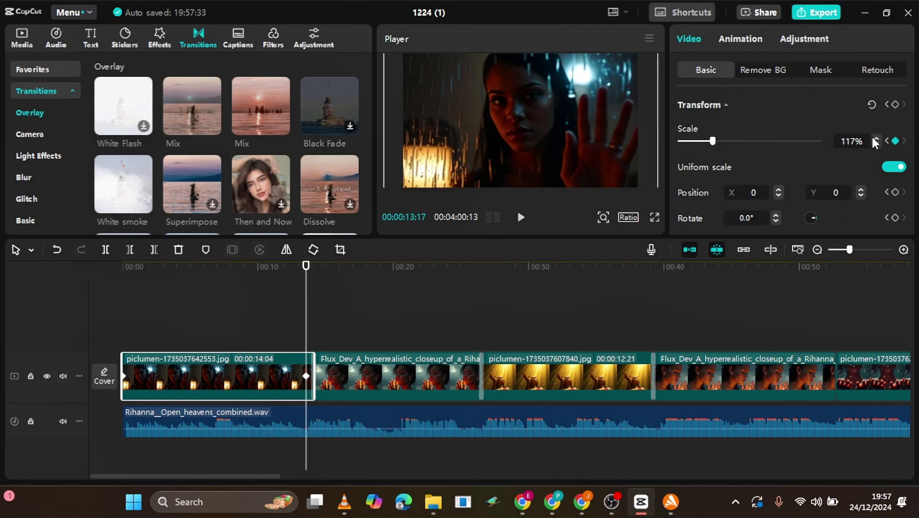
key(Home)
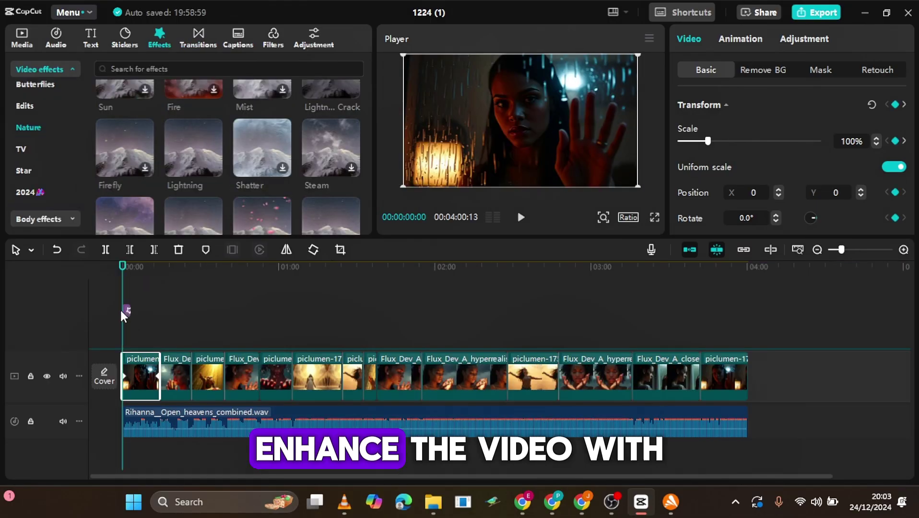
Try the Lightning effect over the first clip with atmosphere 66 and speed 10, and delete it
drag(123, 308, 154, 339)
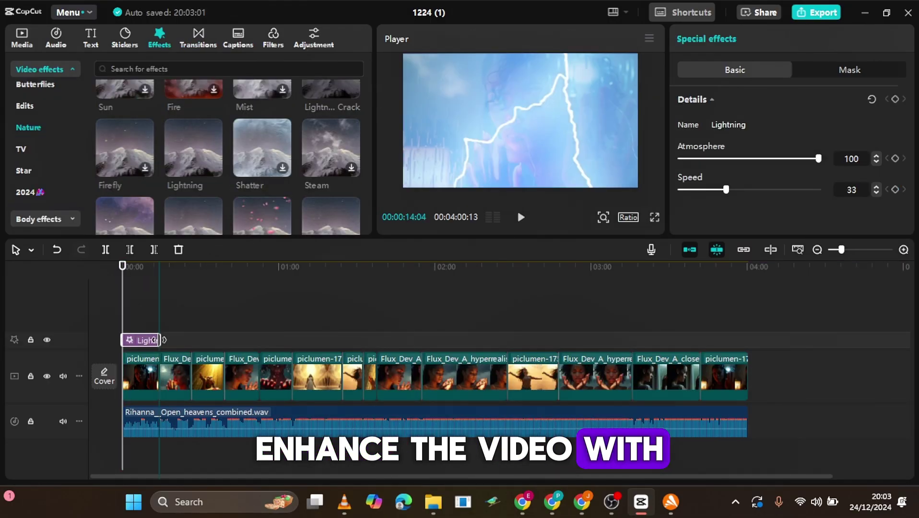
drag(725, 190, 693, 190)
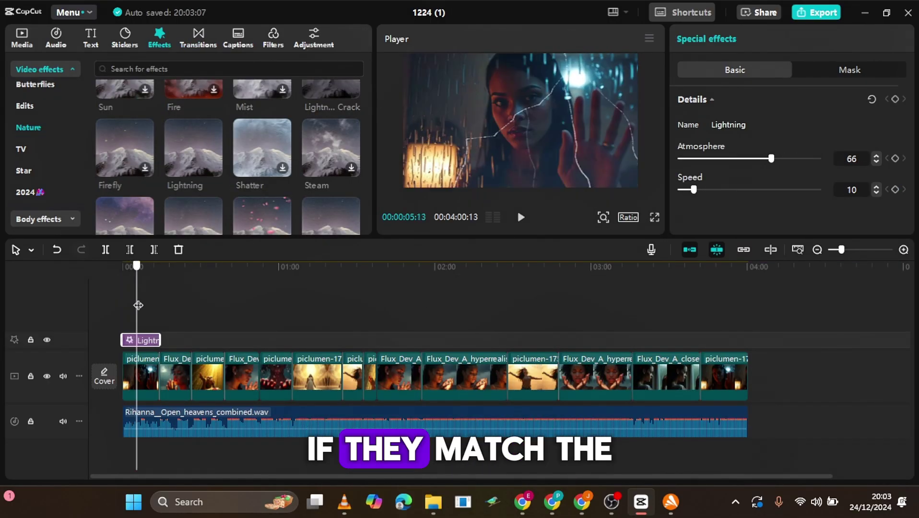
click(141, 267)
click(178, 249)
Add the Rain effect over the first clip and the Glowworm effect over the sixth clip
scroll(206, 158, down, 2)
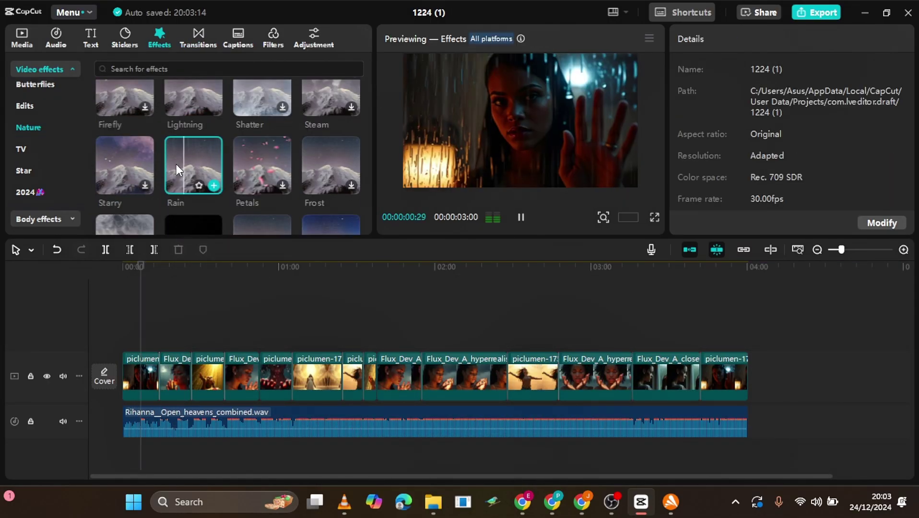
drag(195, 164, 139, 340)
scroll(221, 186, down, 3)
scroll(221, 186, down, 1)
scroll(316, 144, up, 1)
click(322, 297)
scroll(269, 187, up, 1)
drag(262, 182, 300, 322)
drag(322, 295, 291, 295)
drag(299, 321, 292, 322)
drag(291, 297, 277, 299)
Add the Rain effect over the fifth clip, trimmed to the clip's length, and select that clip
scroll(211, 140, down, 2)
scroll(202, 143, up, 2)
drag(193, 110, 262, 322)
drag(267, 321, 288, 314)
click(285, 376)
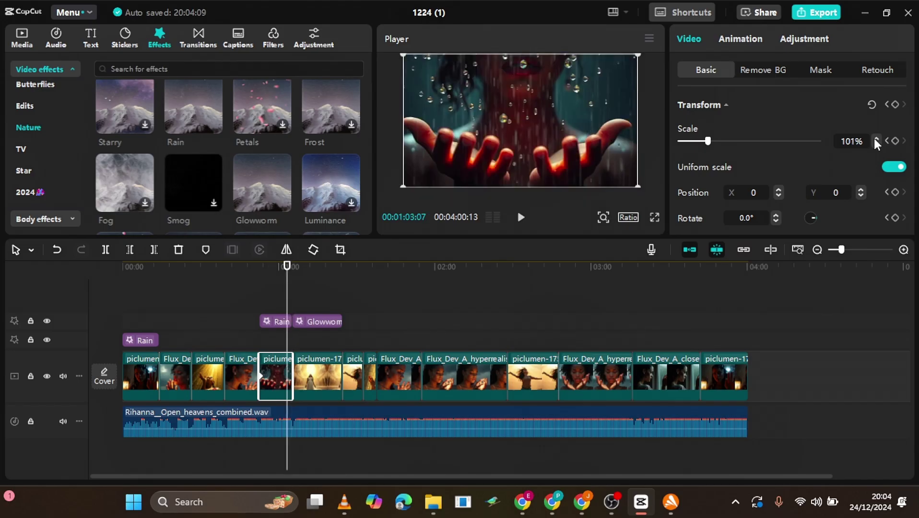
Fit the Glowworm effect to the third clip's length and add the Petals effect from the seventh clip onward
drag(198, 340, 224, 339)
scroll(225, 144, up, 1)
click(377, 267)
drag(262, 166, 424, 316)
click(367, 377)
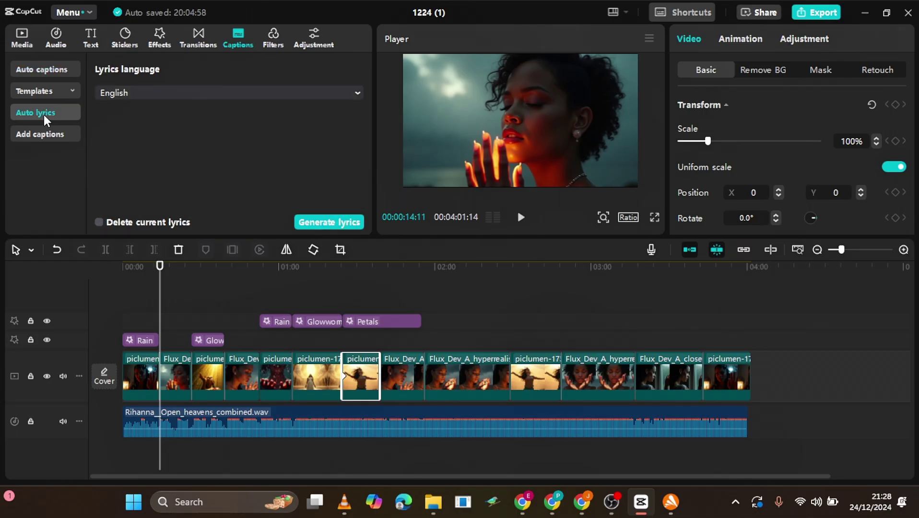
Generate automatic English lyrics captions for the song
click(329, 222)
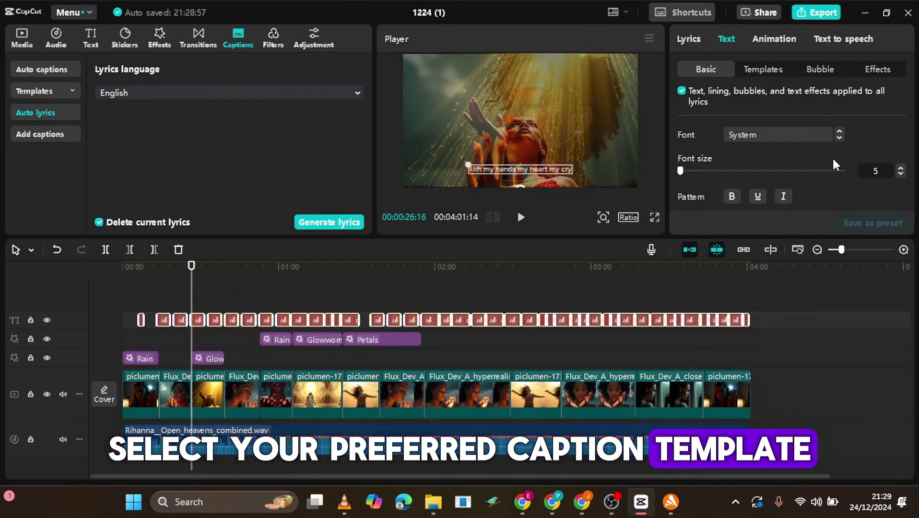
Apply the white italic "The quick brown fox" text template to all lyrics and select the first caption
click(701, 43)
click(733, 41)
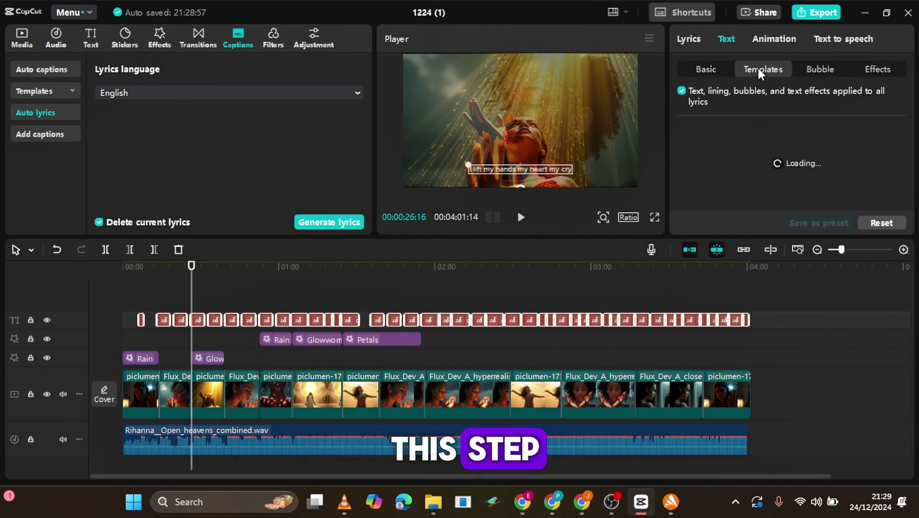
scroll(745, 170, down, 2)
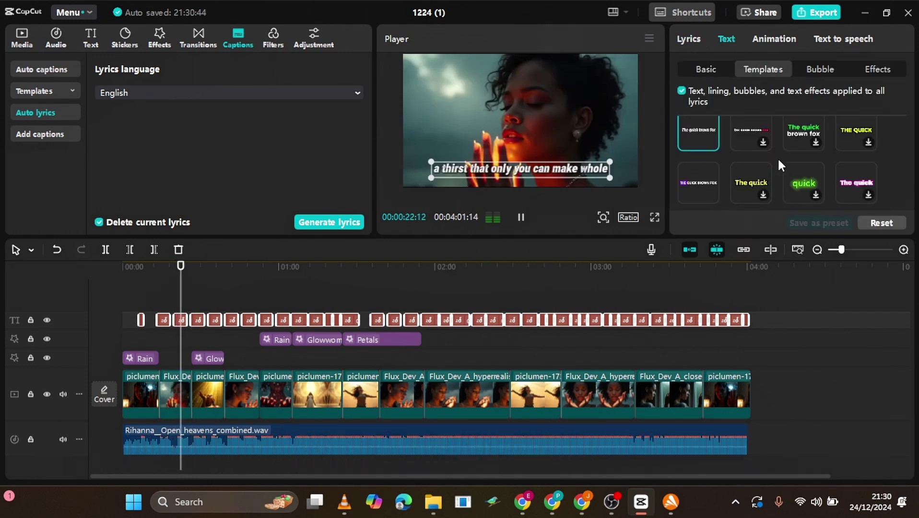
scroll(790, 158, down, 3)
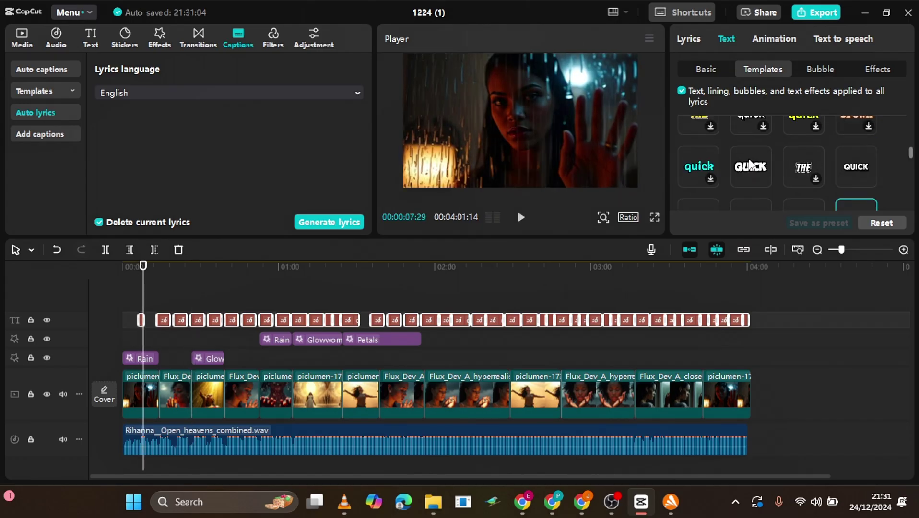
scroll(751, 170, down, 1)
click(691, 134)
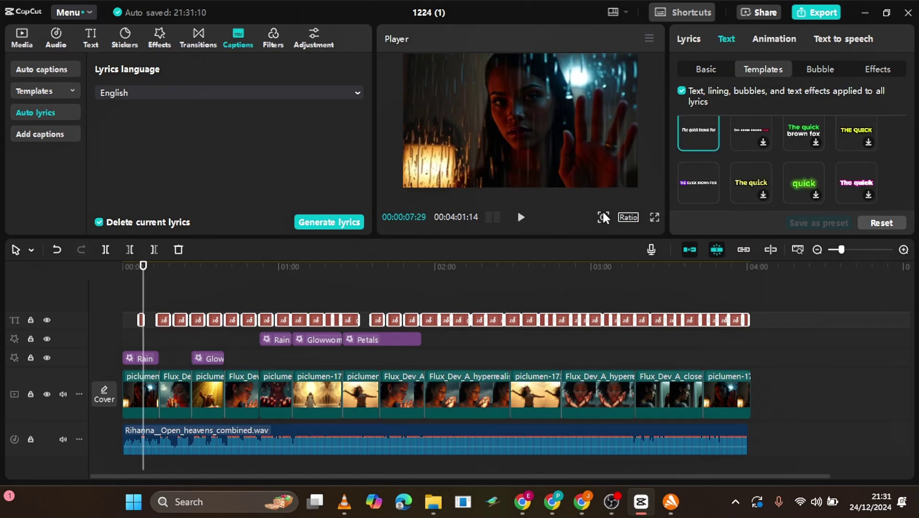
click(140, 329)
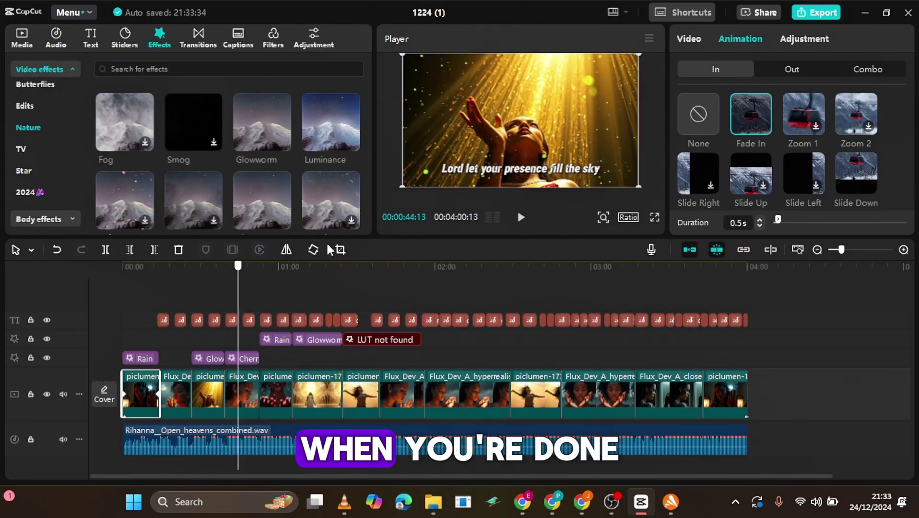
Export the finished video under the name "open heaven"
click(815, 12)
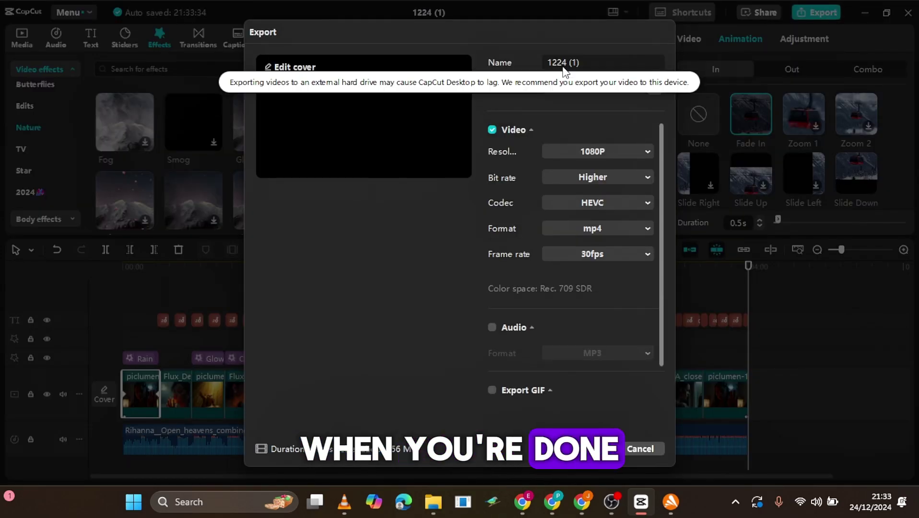
triple_click(562, 65)
text(open heaven)
click(598, 449)
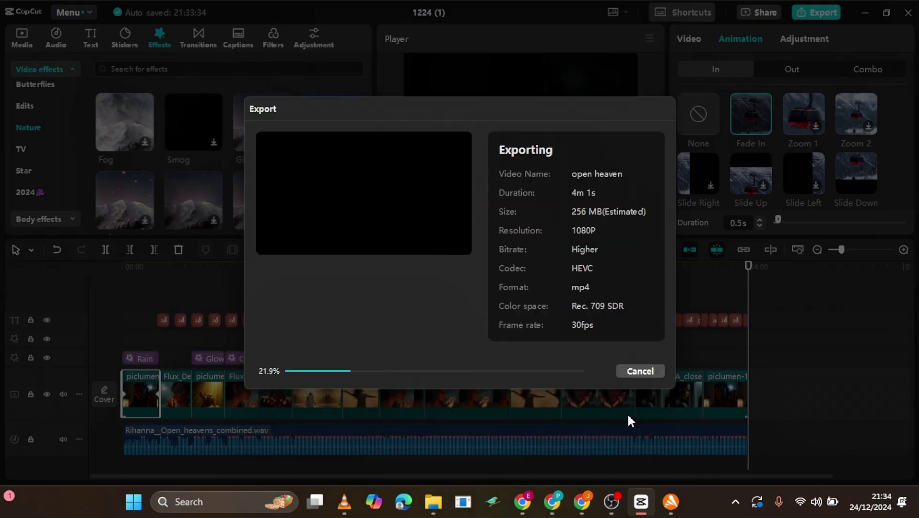